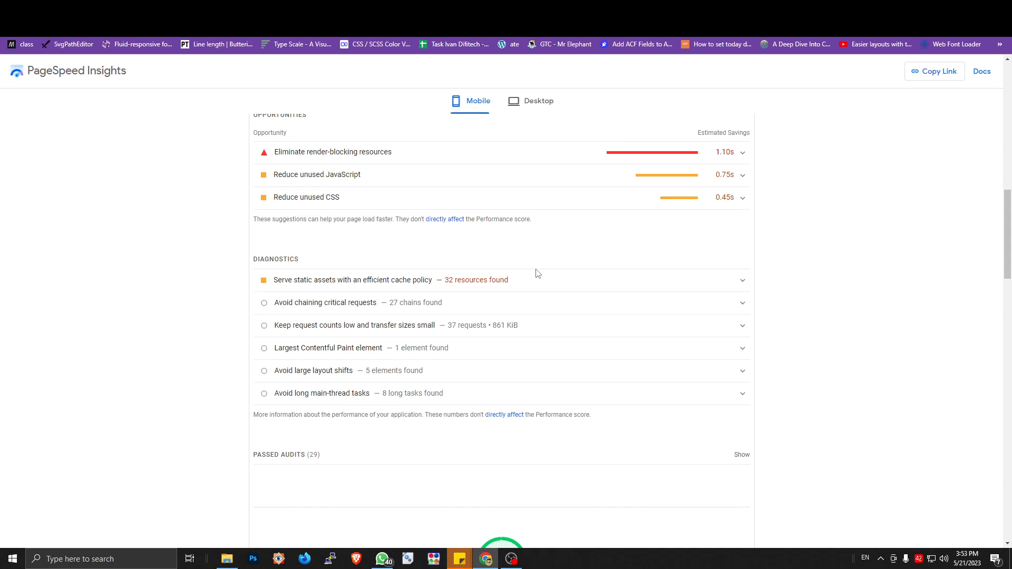
Step: Review the mobile report and expand the "Serve static assets with an efficient cache policy" diagnostic to check the resources' Cache TTL
{"action": "scroll", "coordinate": [532, 253], "scroll_direction": "up", "scroll_amount": 12}
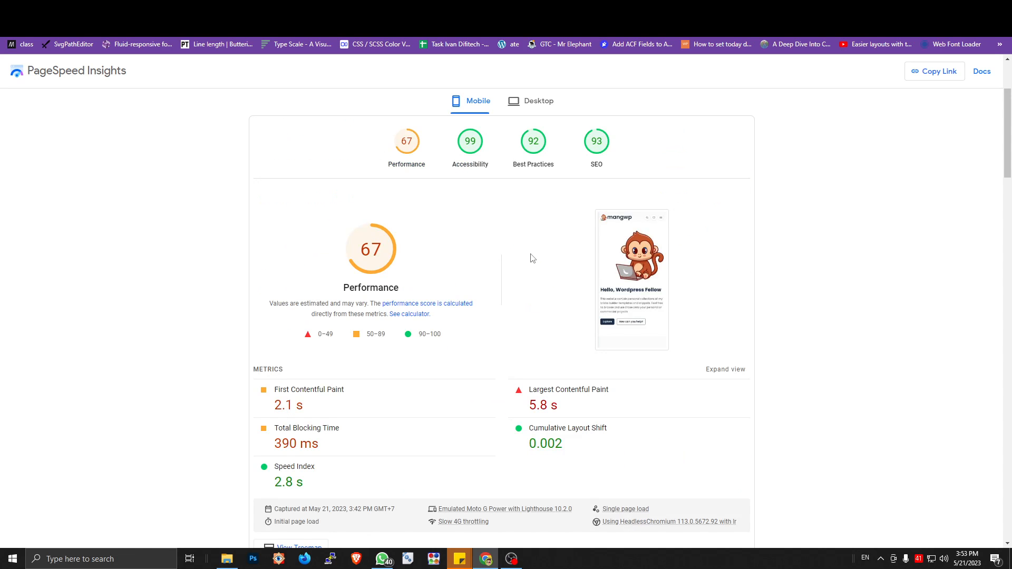
{"action": "scroll", "coordinate": [533, 258], "scroll_direction": "down", "scroll_amount": 8}
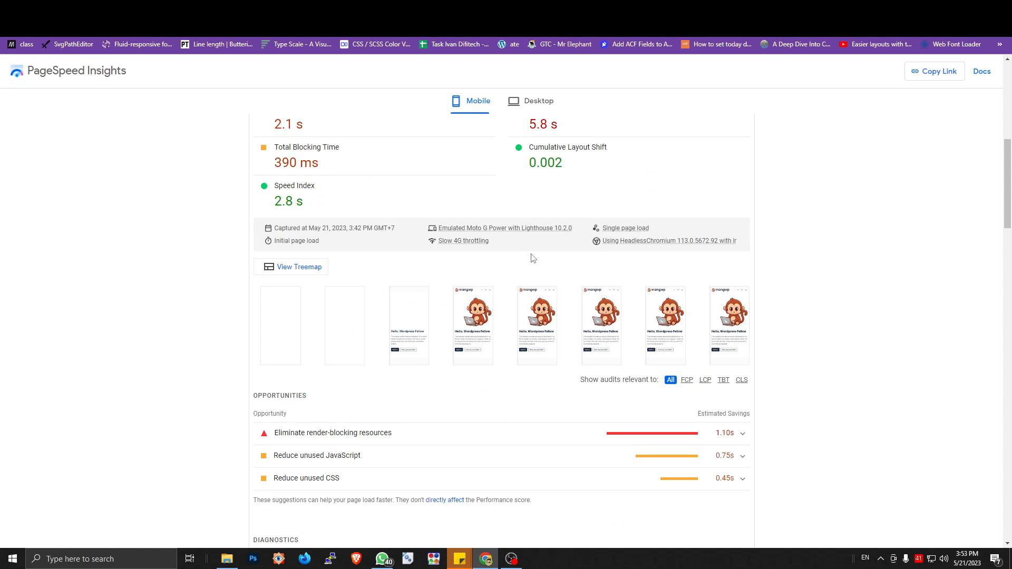
{"action": "scroll", "coordinate": [535, 262], "scroll_direction": "down", "scroll_amount": 5}
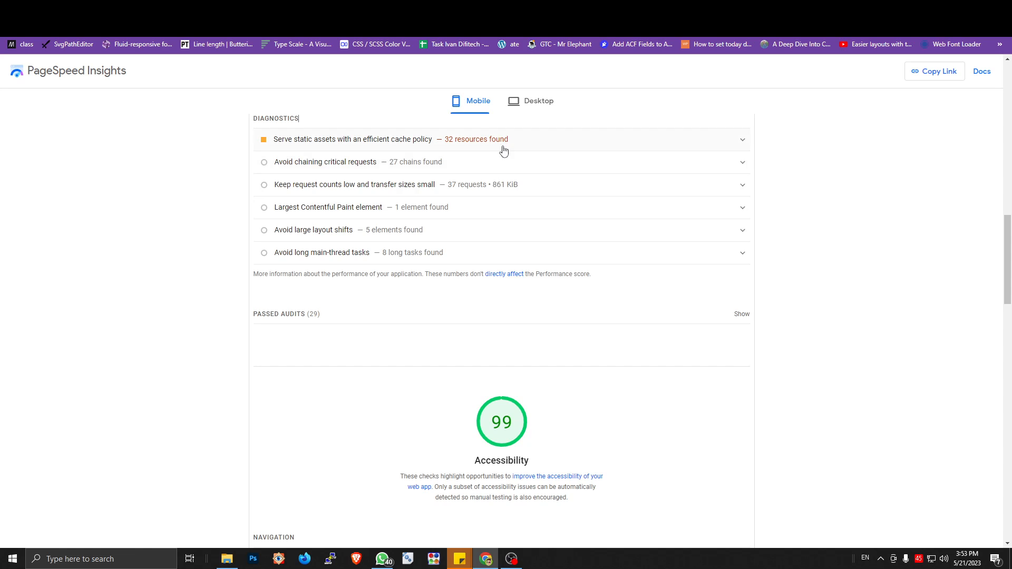
{"action": "scroll", "coordinate": [508, 164], "scroll_direction": "up", "scroll_amount": 3}
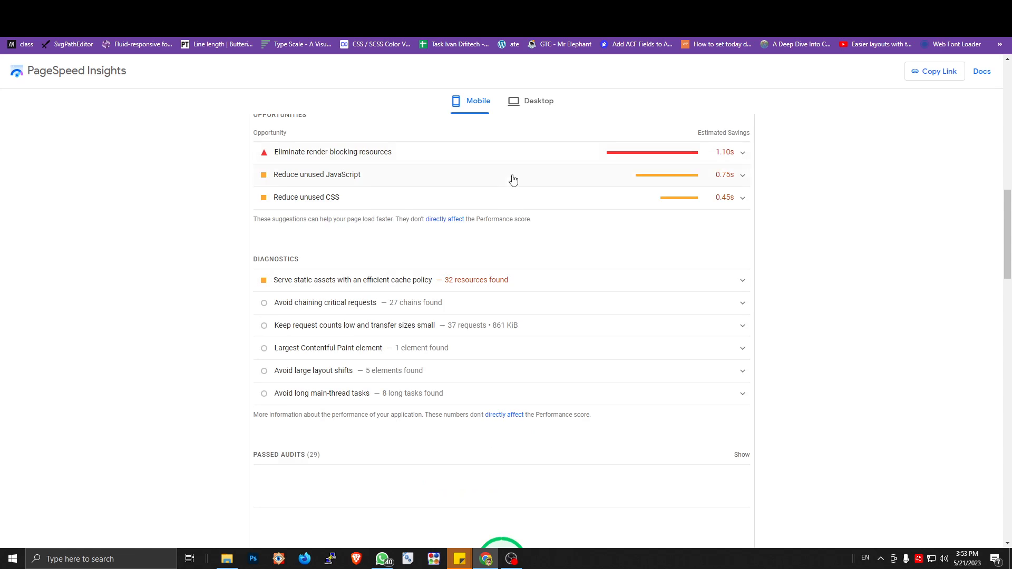
{"action": "left_click", "coordinate": [511, 279]}
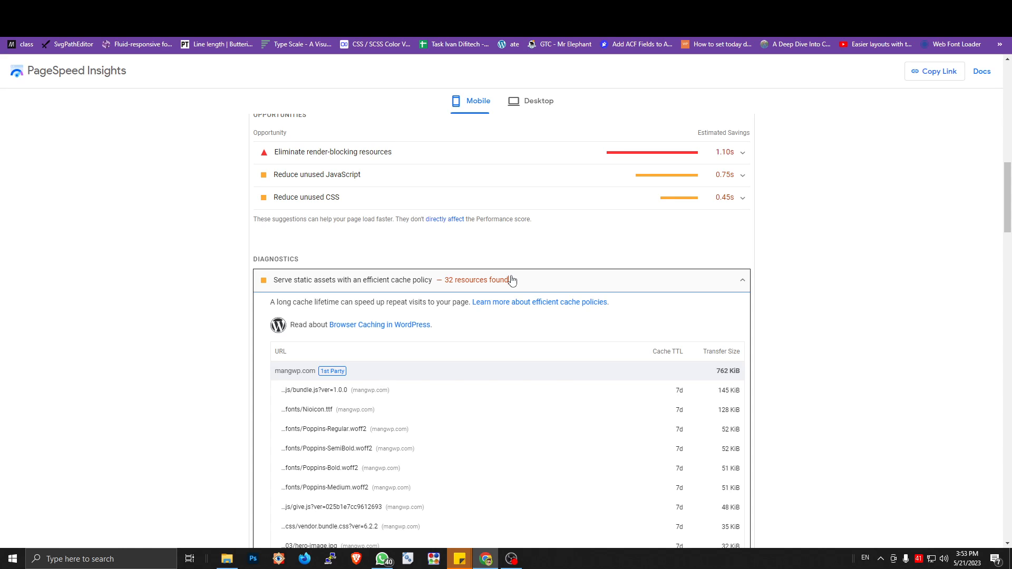
{"action": "double_click", "coordinate": [680, 390]}
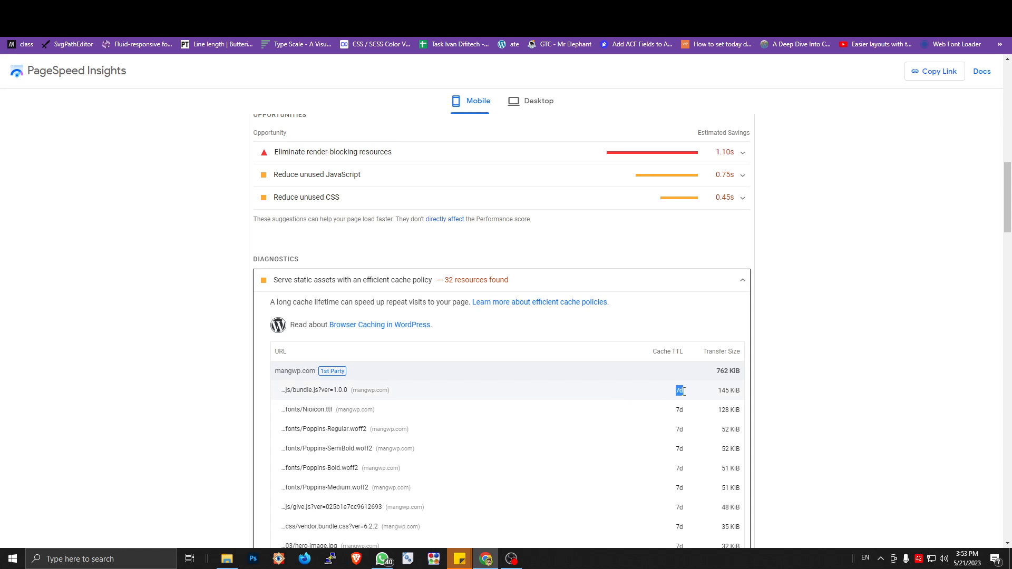
{"action": "left_click", "coordinate": [809, 389]}
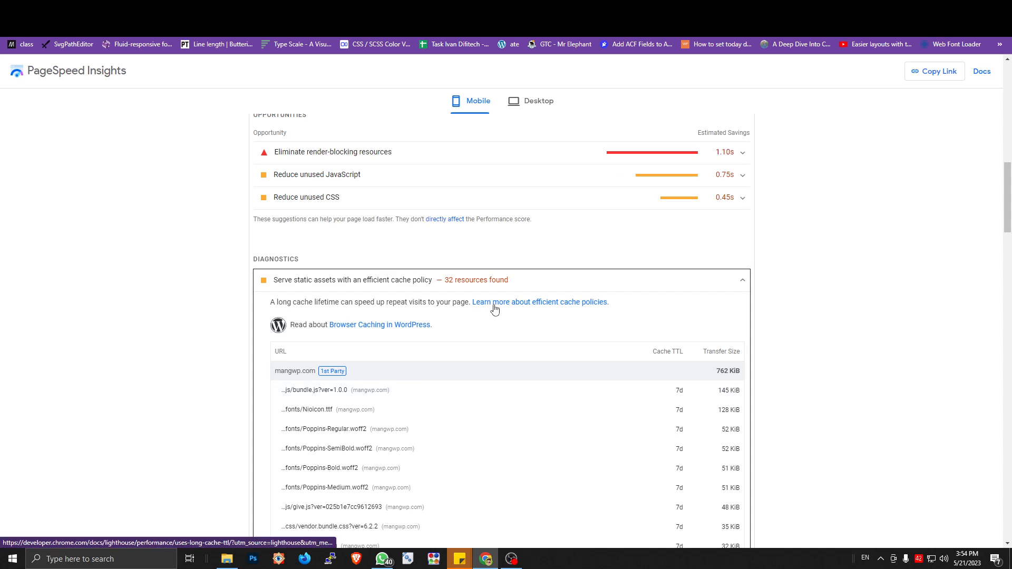
Step: Read the Chrome Developers guide on efficient cache policies, highlighting the recommended caching duration for immutable static assets
{"action": "left_click", "coordinate": [701, 8]}
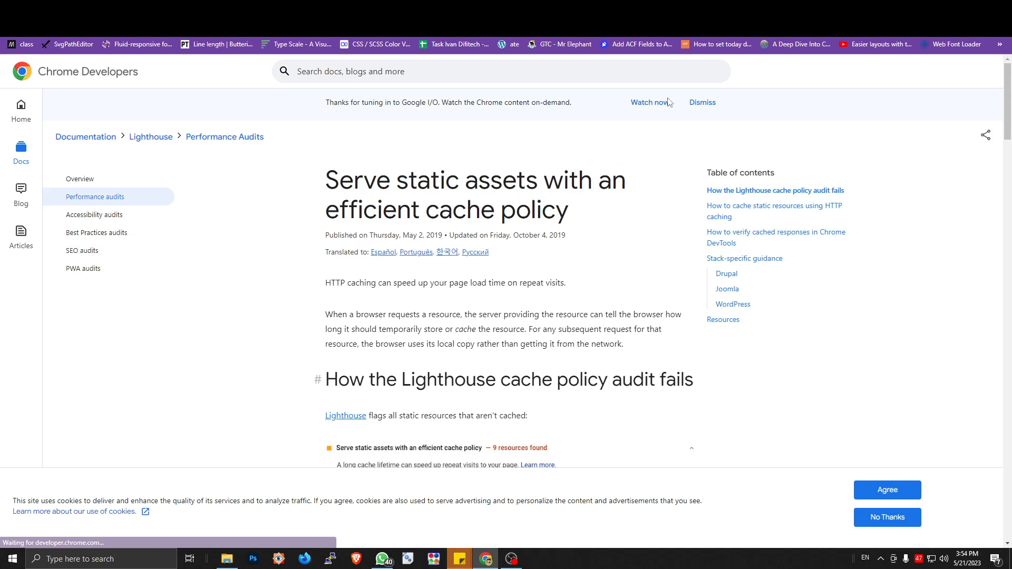
{"action": "scroll", "coordinate": [595, 217], "scroll_direction": "down", "scroll_amount": 5}
{"action": "scroll", "coordinate": [596, 217], "scroll_direction": "down", "scroll_amount": 5}
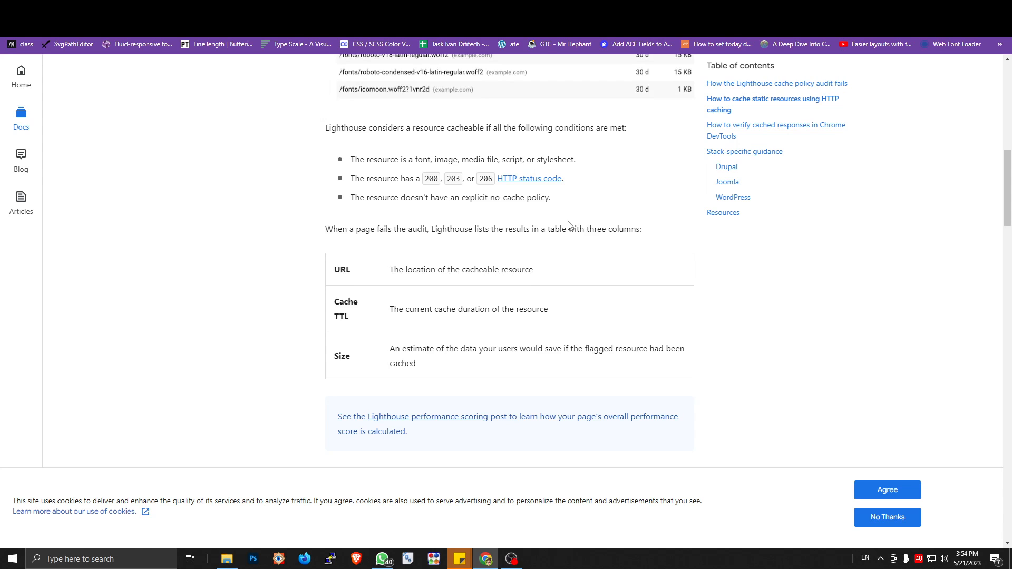
{"action": "scroll", "coordinate": [569, 227], "scroll_direction": "down", "scroll_amount": 3}
{"action": "scroll", "coordinate": [567, 226], "scroll_direction": "down", "scroll_amount": 5}
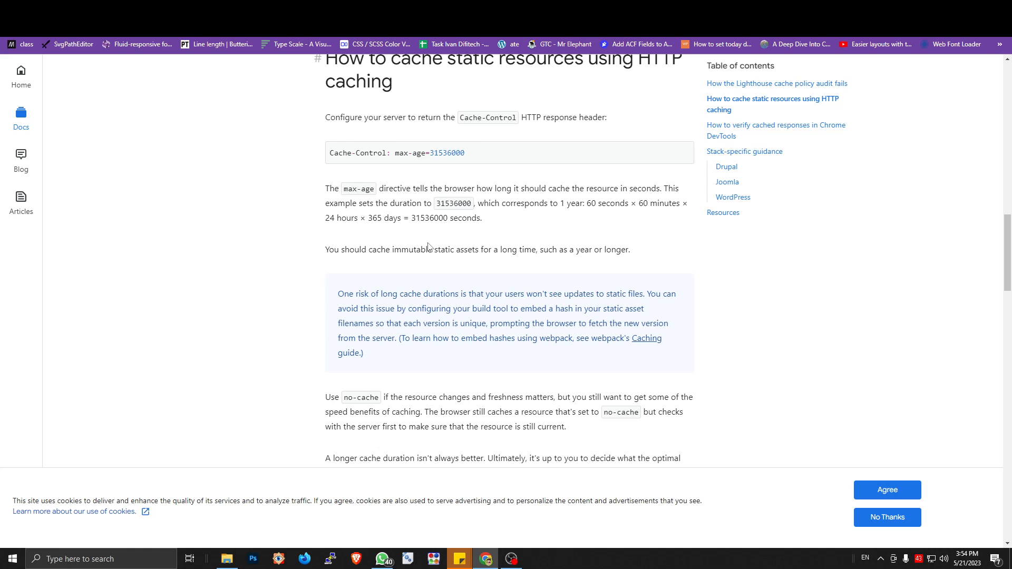
{"action": "double_click", "coordinate": [577, 252]}
{"action": "left_click_drag", "start_coordinate": [636, 256], "coordinate": [324, 251]}
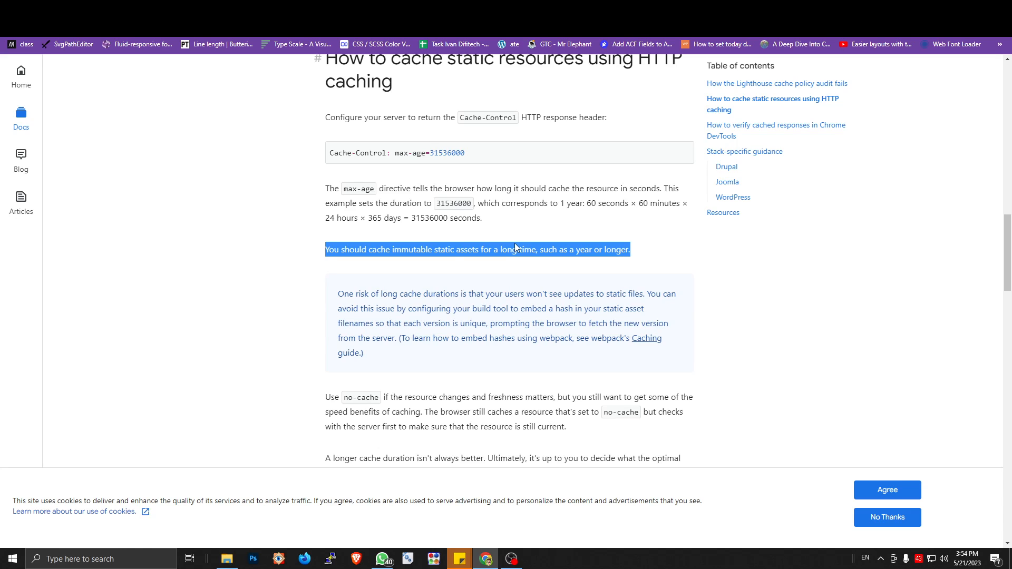
Step: Return to the PageSpeed Insights report and display the details of its static asset cache policy diagnostic
{"action": "left_click", "coordinate": [621, 8]}
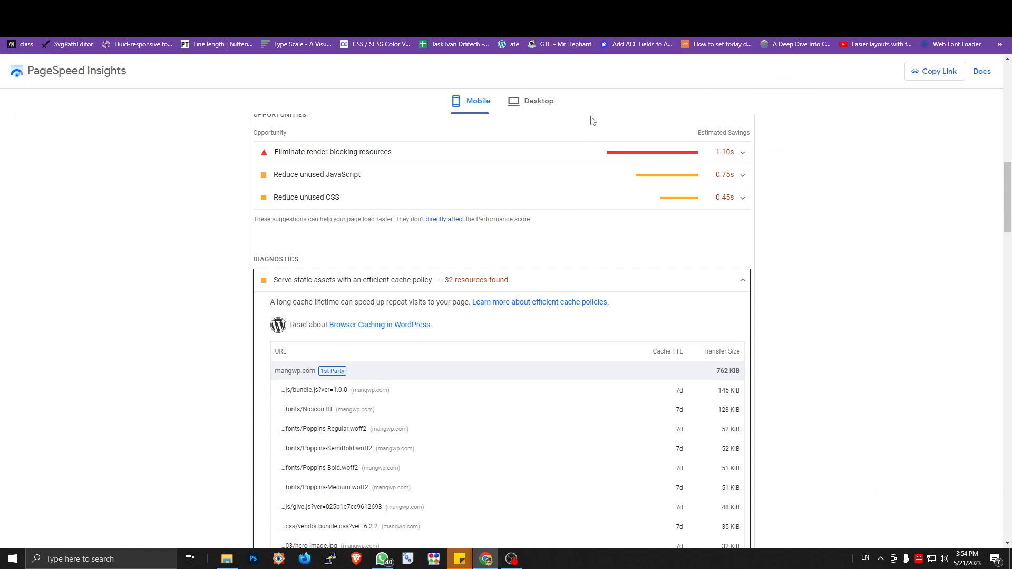
{"action": "left_click", "coordinate": [554, 280]}
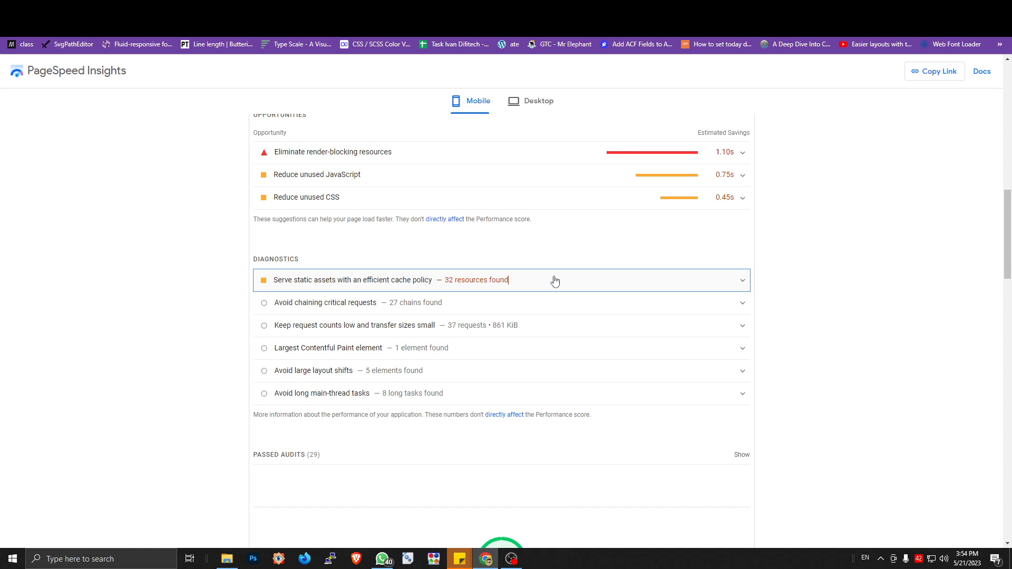
{"action": "left_click", "coordinate": [554, 281]}
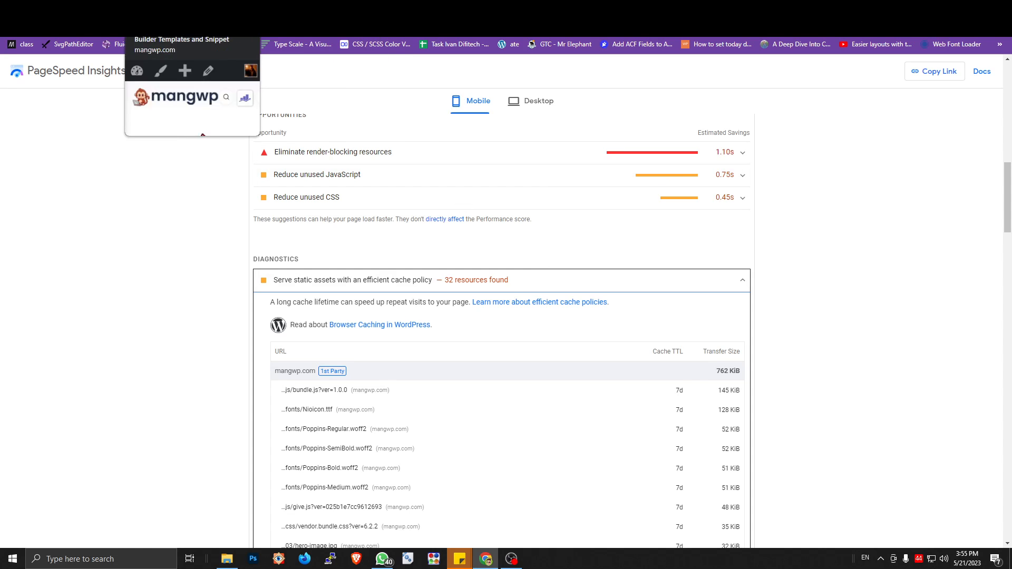
Step: In the mangwp.com WordPress admin, open the LiteSpeed Cache plugin's Browser Cache settings from the installed plugins
{"action": "left_click", "coordinate": [190, 9]}
{"action": "left_click", "coordinate": [116, 9]}
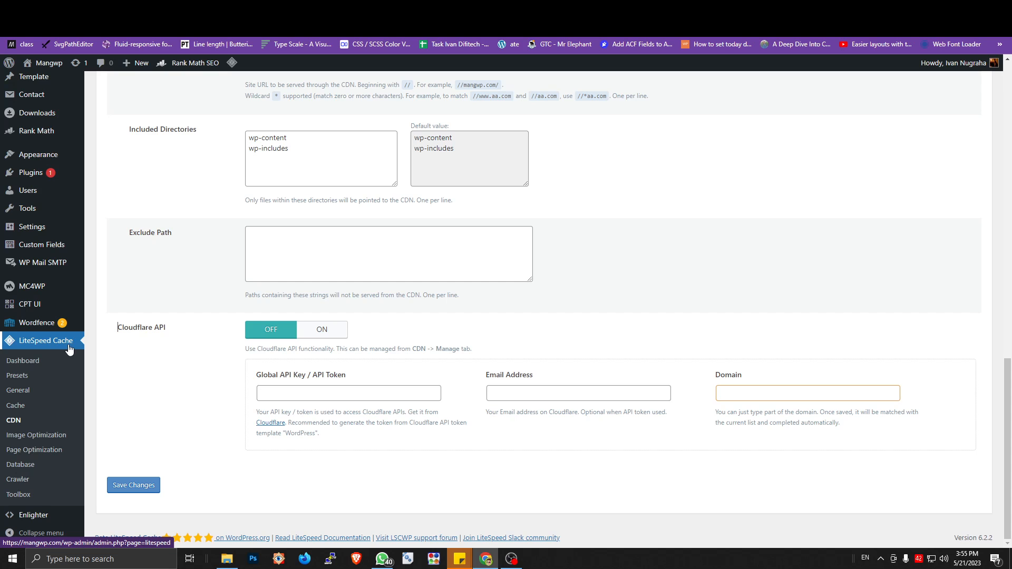
{"action": "left_click", "coordinate": [39, 181]}
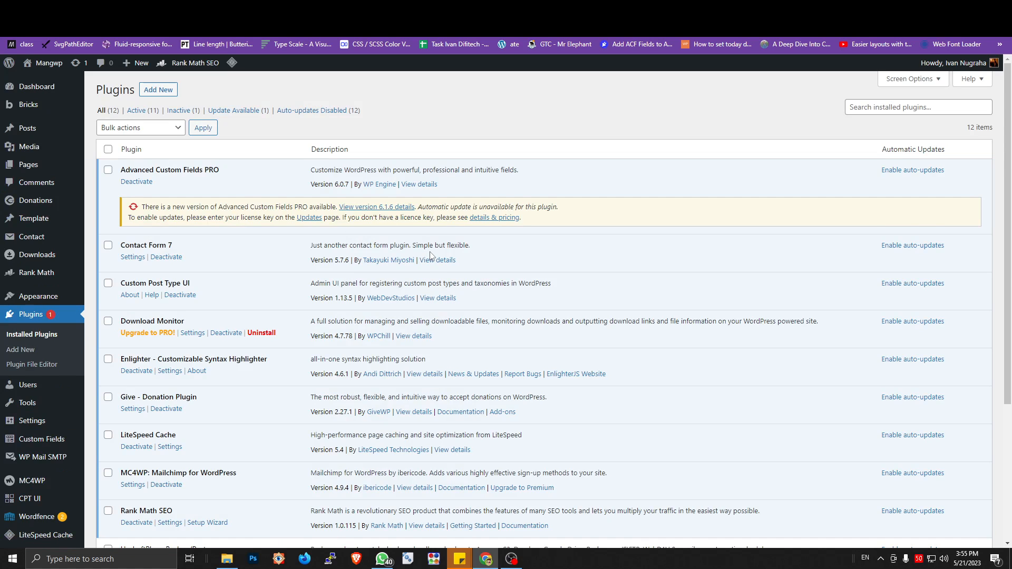
{"action": "scroll", "coordinate": [431, 263], "scroll_direction": "down", "scroll_amount": 5}
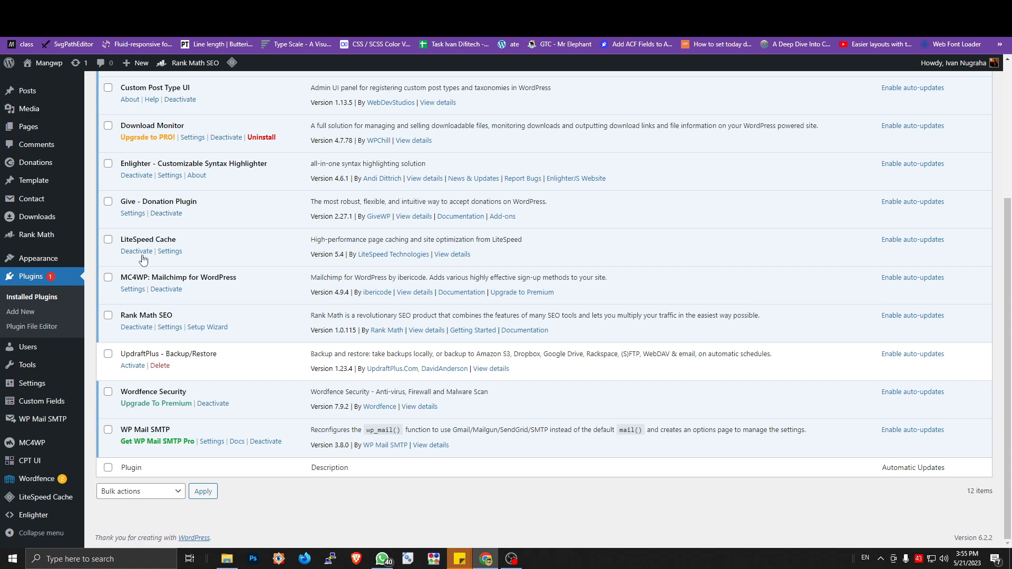
{"action": "left_click", "coordinate": [169, 252]}
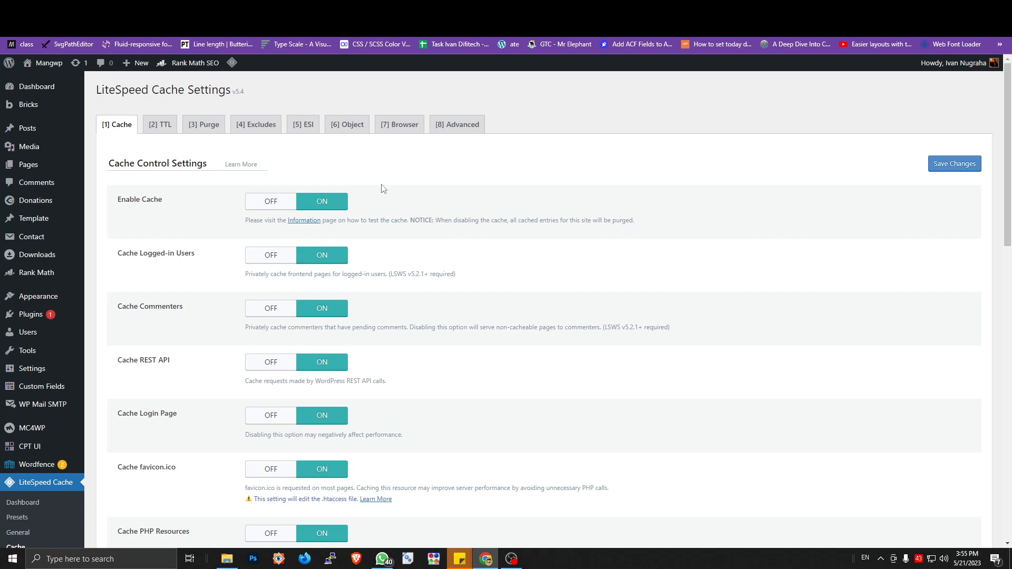
{"action": "left_click", "coordinate": [395, 136]}
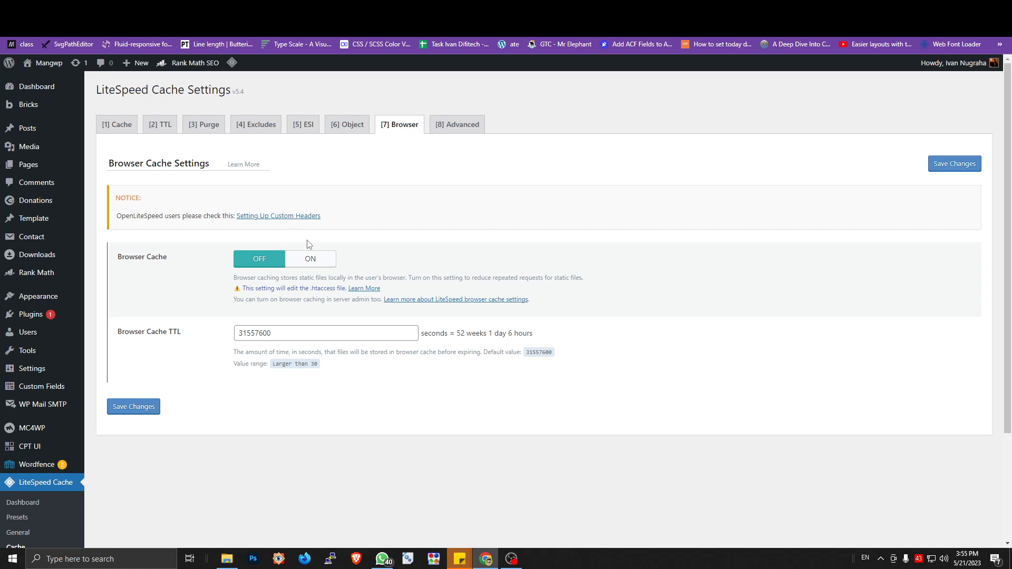
Step: Turn on Browser Cache, review the Browser Cache TTL, and save the changes
{"action": "left_click", "coordinate": [313, 260]}
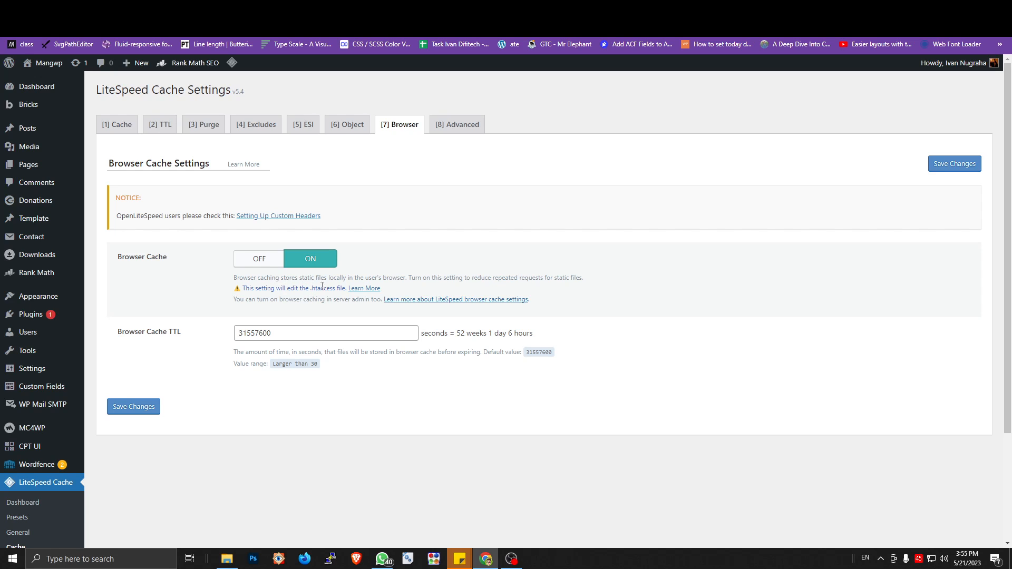
{"action": "double_click", "coordinate": [237, 333]}
{"action": "left_click", "coordinate": [288, 331]}
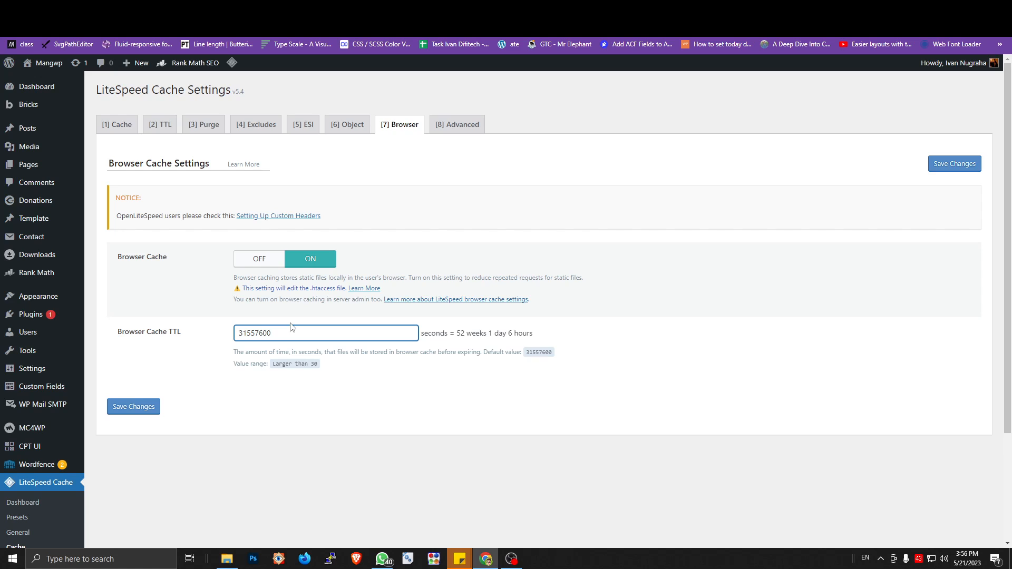
{"action": "left_click", "coordinate": [461, 333]}
{"action": "mouse_move", "coordinate": [460, 333]}
{"action": "left_mouse_down"}
{"action": "mouse_move", "coordinate": [495, 333]}
{"action": "mouse_move", "coordinate": [457, 333]}
{"action": "mouse_move", "coordinate": [471, 333]}
{"action": "left_mouse_up"}
{"action": "left_click", "coordinate": [316, 332]}
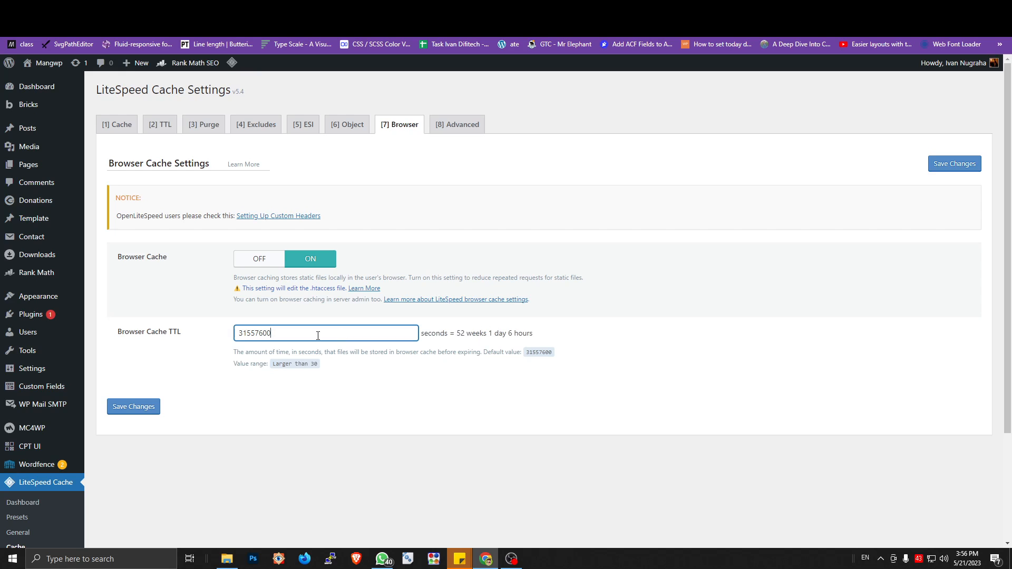
{"action": "left_click", "coordinate": [140, 407]}
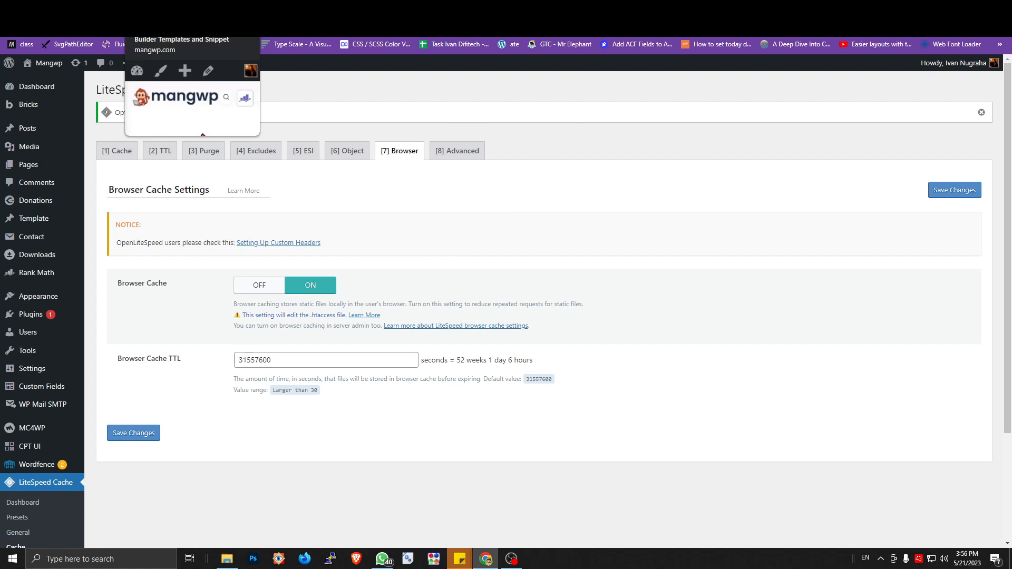
Step: On the mangwp.com site, clear the old Lighthouse report and run a new mobile page load analysis in Navigation mode
{"action": "left_click", "coordinate": [185, 9]}
{"action": "scroll", "coordinate": [572, 208], "scroll_direction": "down", "scroll_amount": 3}
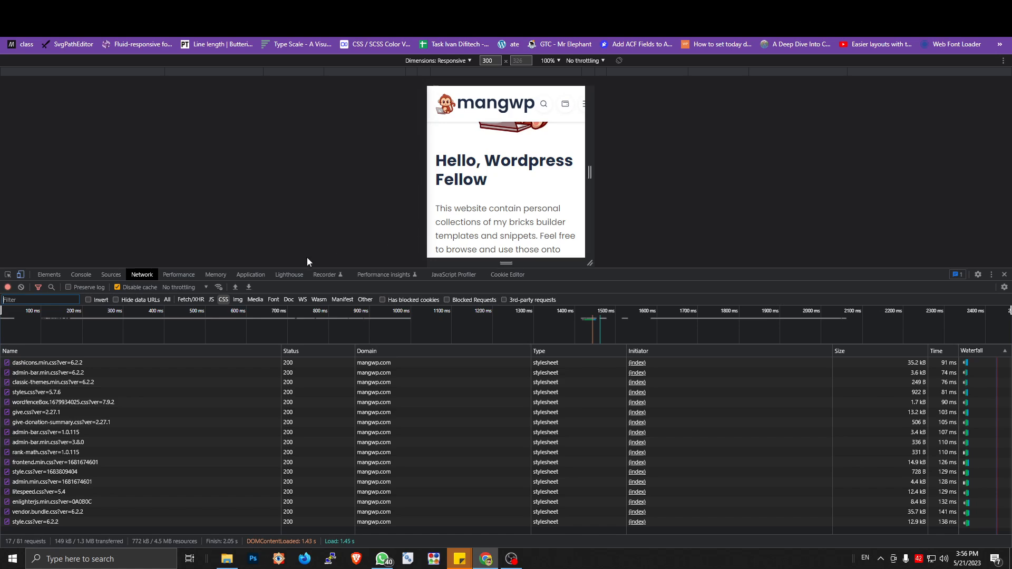
{"action": "left_click", "coordinate": [296, 276]}
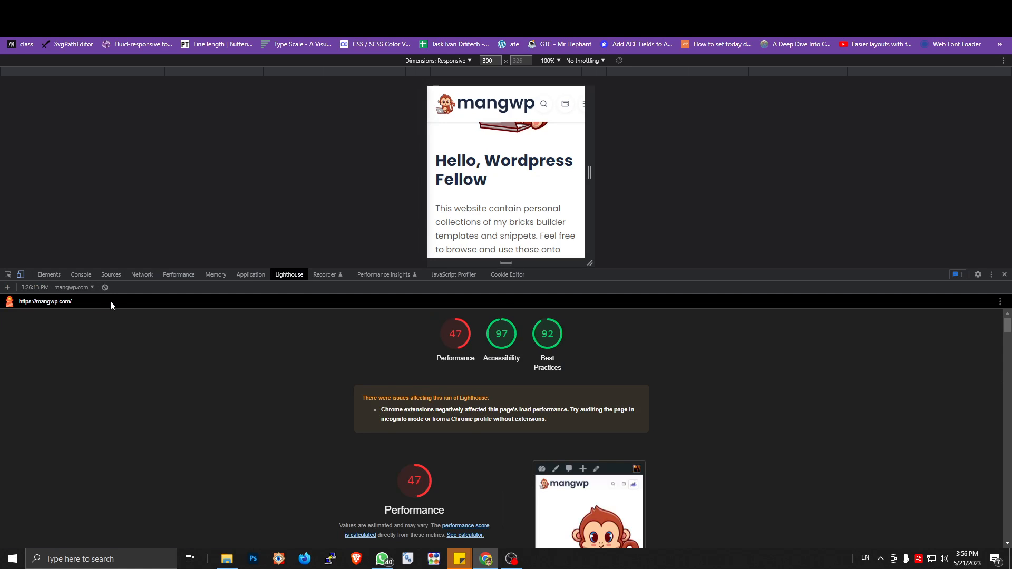
{"action": "left_click", "coordinate": [105, 288]}
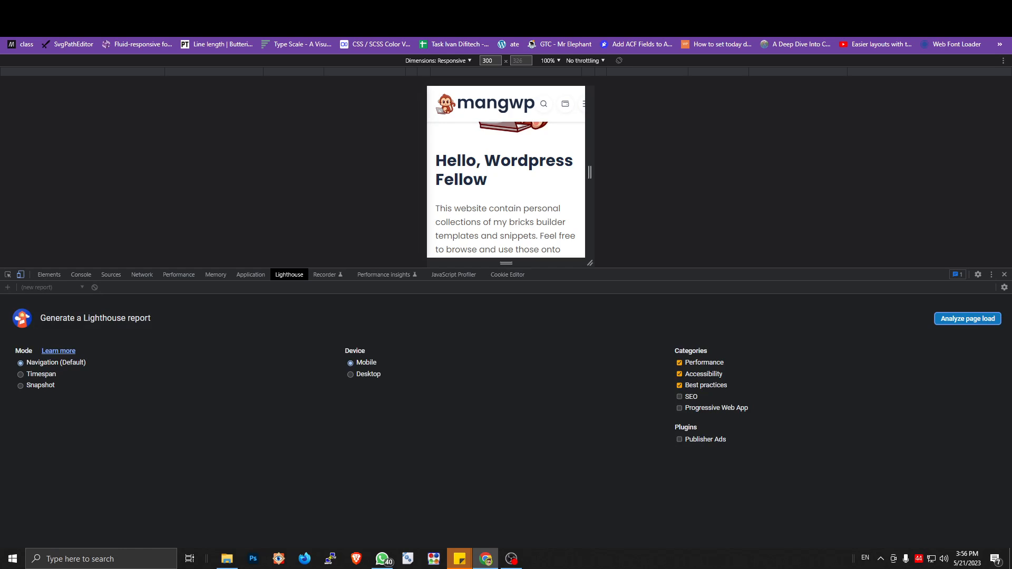
{"action": "left_click", "coordinate": [979, 318]}
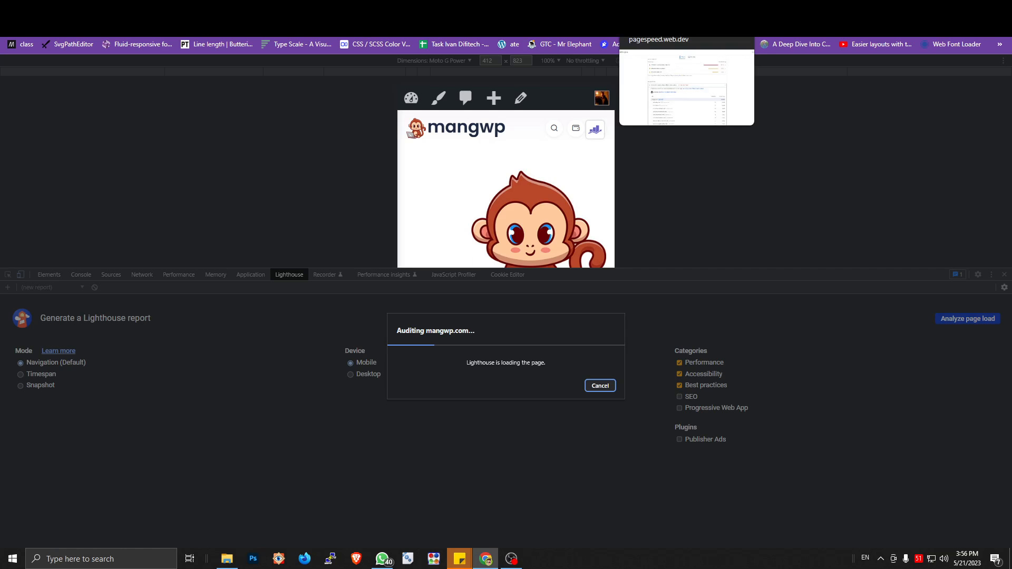
{"action": "left_click", "coordinate": [653, 9]}
{"action": "left_click", "coordinate": [437, 8]}
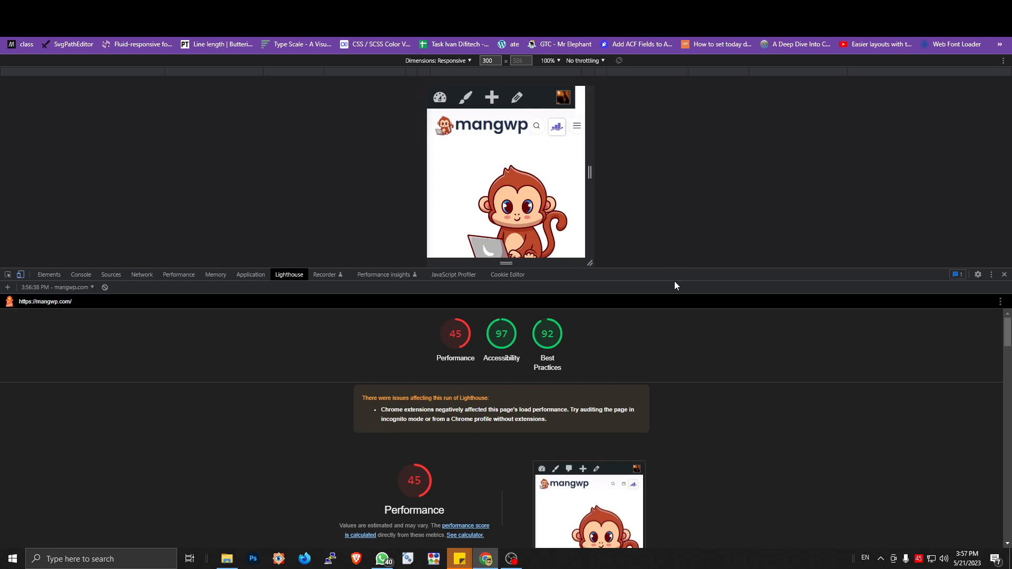
Step: Expand the static asset cache policy diagnostic in the new Lighthouse report and cross-check it with the saved Browser Cache settings
{"action": "scroll", "coordinate": [652, 369], "scroll_direction": "down", "scroll_amount": 12}
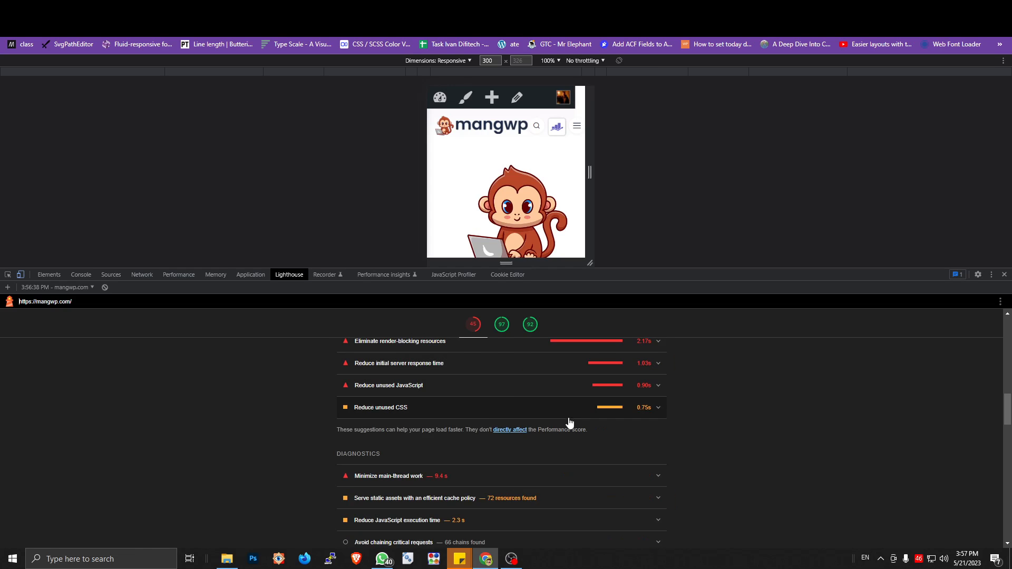
{"action": "left_click", "coordinate": [483, 498]}
{"action": "scroll", "coordinate": [407, 403], "scroll_direction": "down", "scroll_amount": 3}
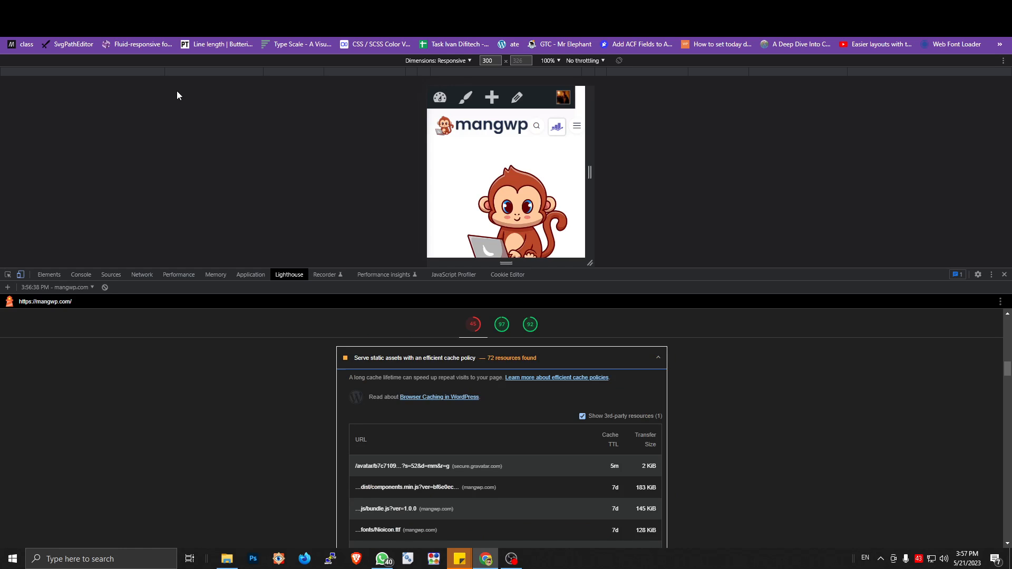
{"action": "key", "text": "ctrl+Tab"}
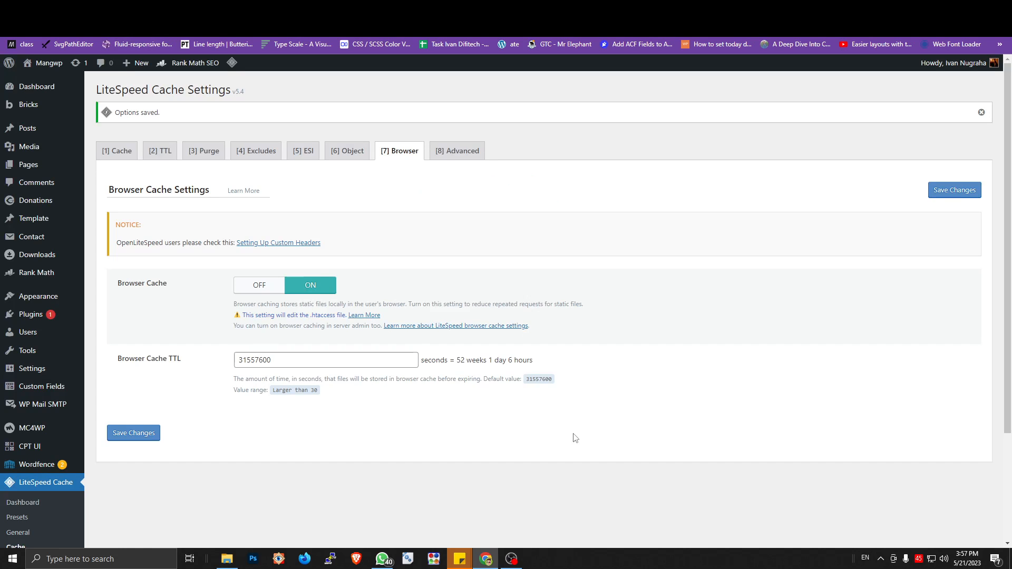
{"action": "key", "text": "ctrl+shift+Tab"}
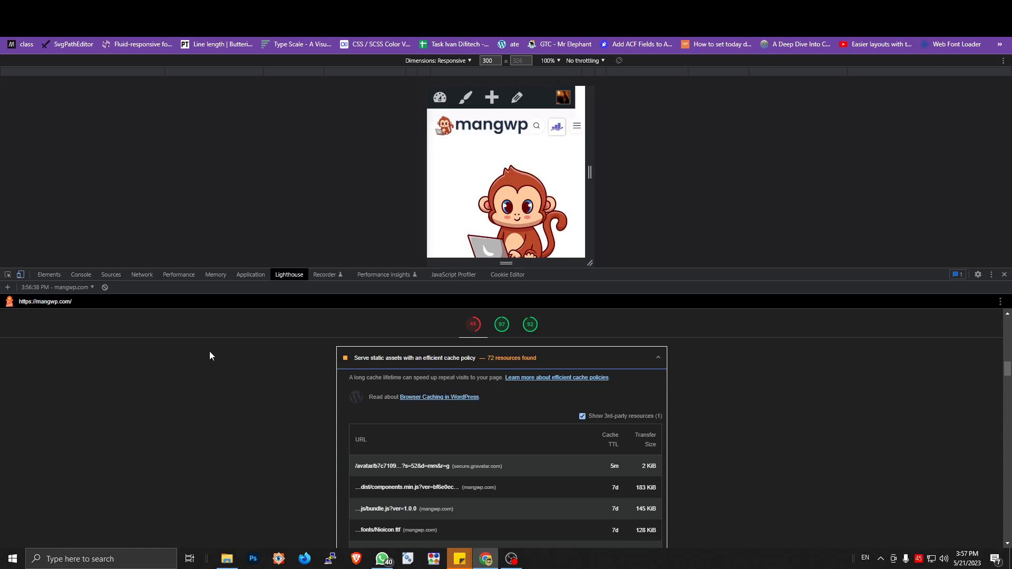
Step: Examine the Cache TTL of the individual mangwp.com fonts, scripts and stylesheets in the Lighthouse diagnostic
{"action": "left_click", "coordinate": [109, 276]}
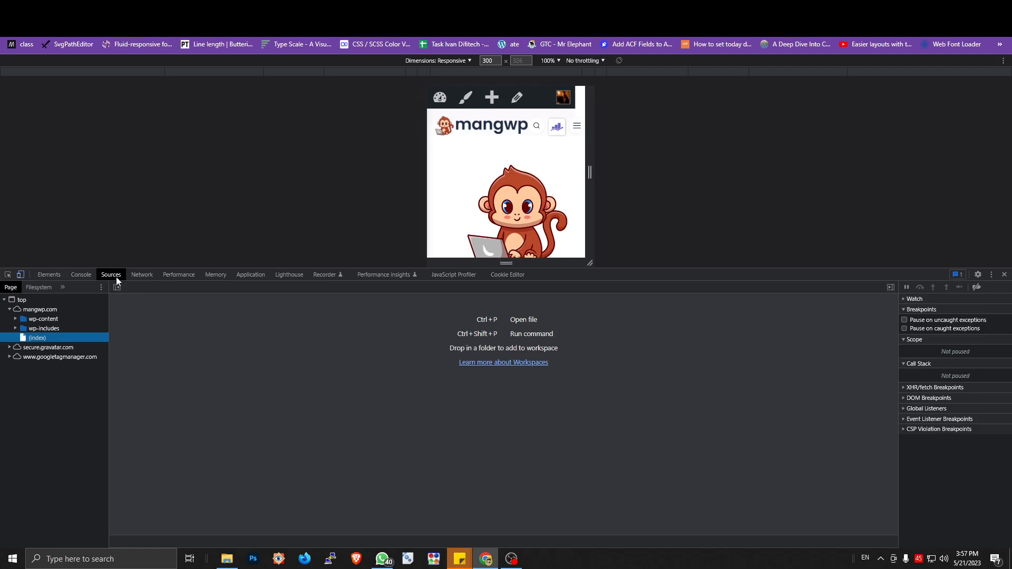
{"action": "left_click", "coordinate": [277, 280]}
{"action": "scroll", "coordinate": [479, 438], "scroll_direction": "down", "scroll_amount": 5}
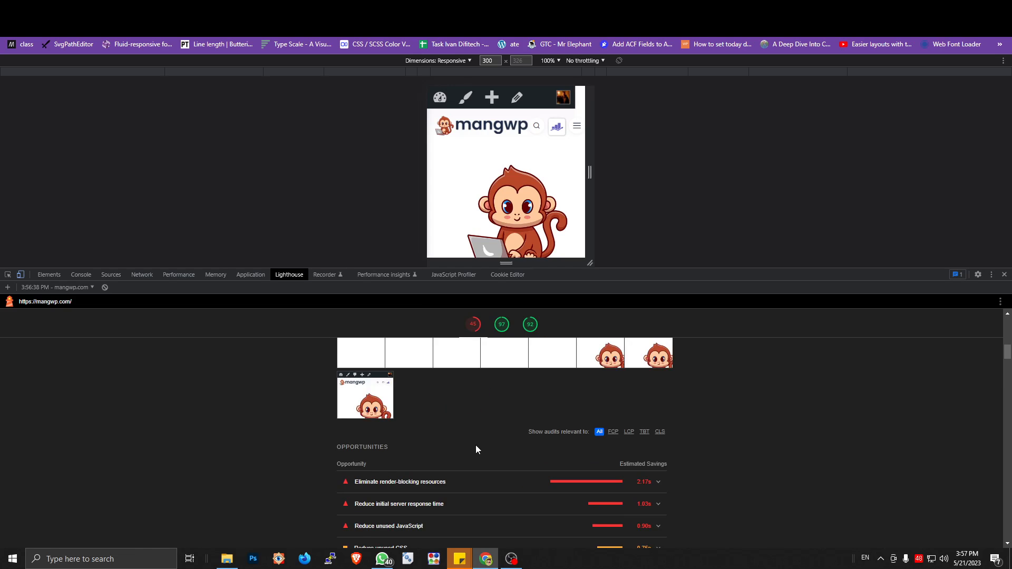
{"action": "scroll", "coordinate": [476, 450], "scroll_direction": "down", "scroll_amount": 3}
{"action": "scroll", "coordinate": [441, 449], "scroll_direction": "down", "scroll_amount": 3}
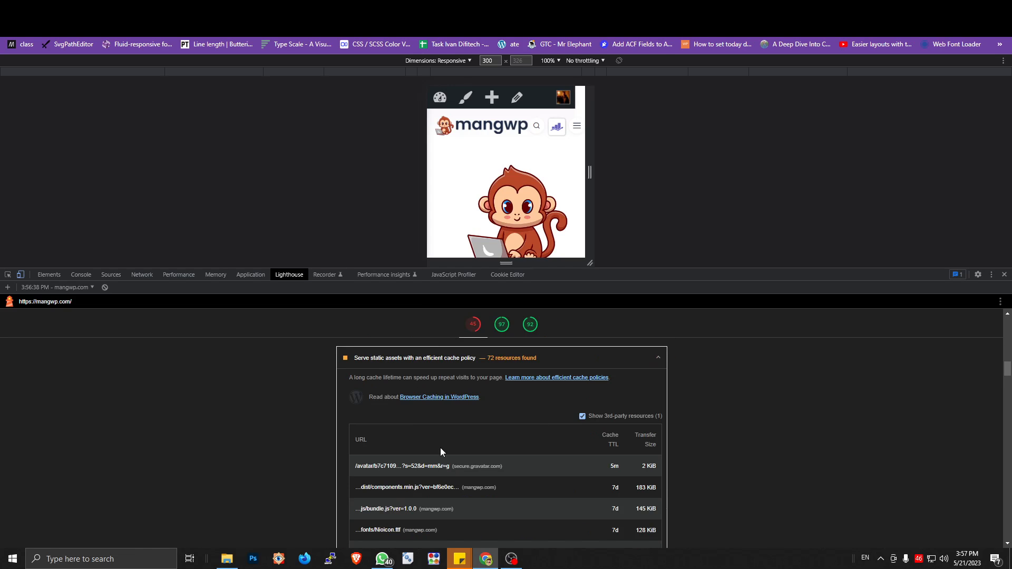
{"action": "scroll", "coordinate": [449, 459], "scroll_direction": "down", "scroll_amount": 3}
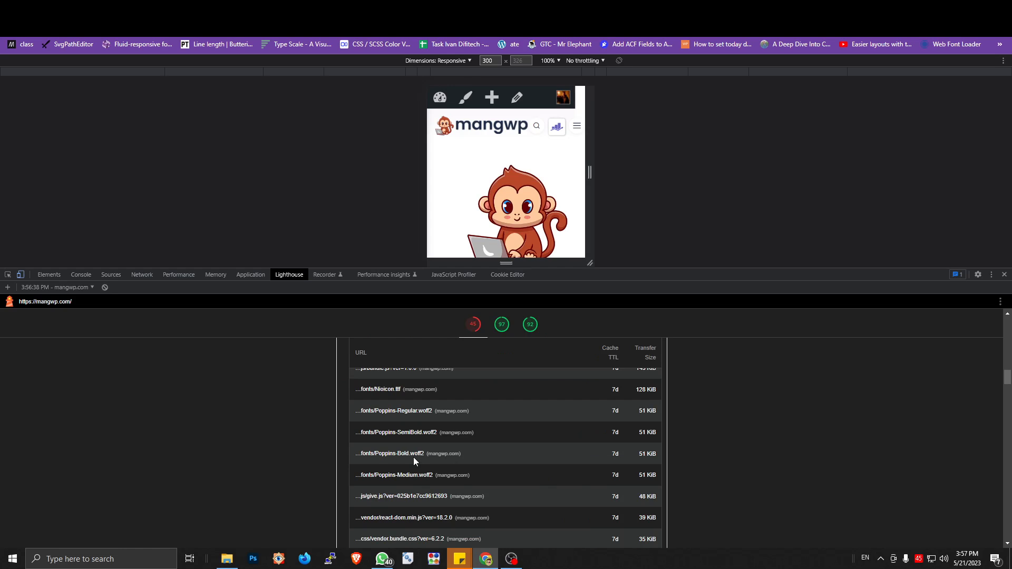
Step: Review the remaining resources listed under the static asset cache policy diagnostic, including scripts, stylesheets and images, for their Cache TTL
{"action": "scroll", "coordinate": [470, 457], "scroll_direction": "up", "scroll_amount": 3}
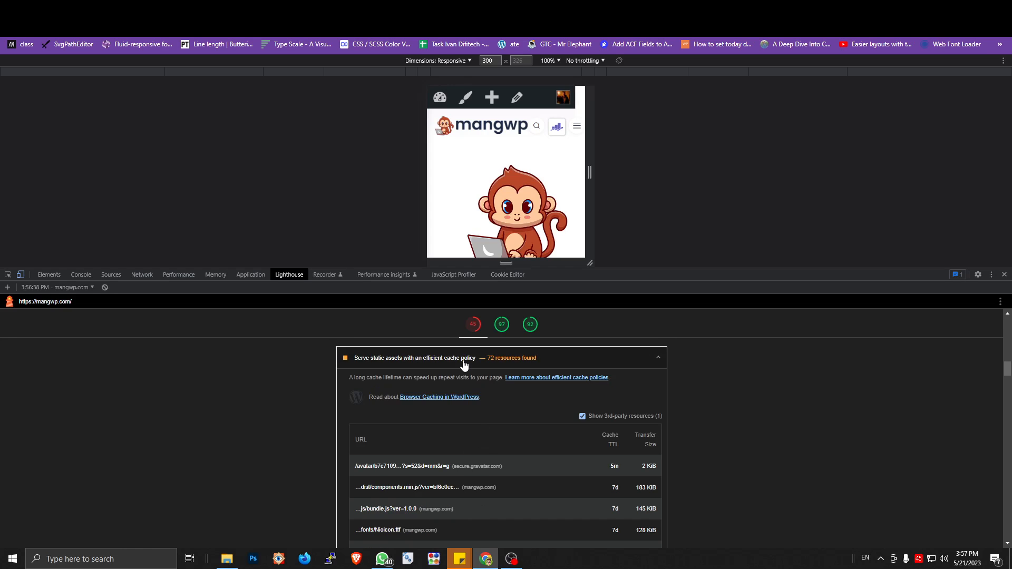
{"action": "scroll", "coordinate": [446, 441], "scroll_direction": "down", "scroll_amount": 3}
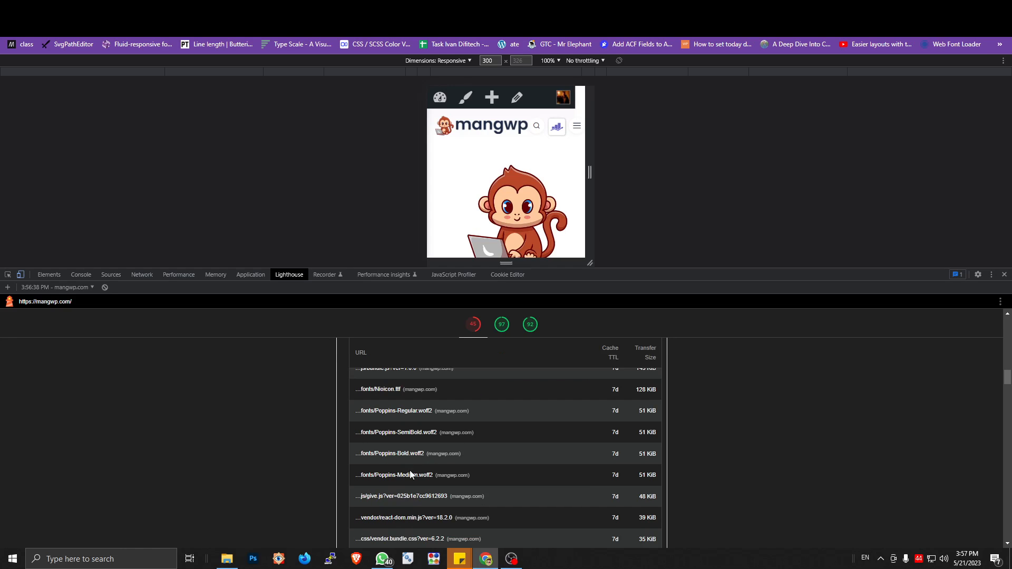
{"action": "scroll", "coordinate": [411, 474], "scroll_direction": "down", "scroll_amount": 3}
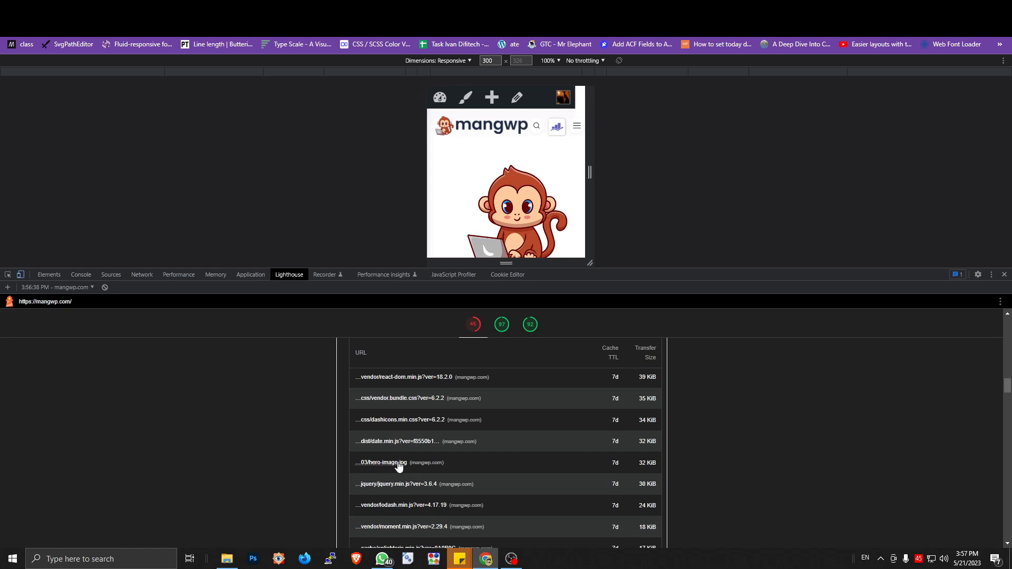
{"action": "scroll", "coordinate": [404, 464], "scroll_direction": "up", "scroll_amount": 3}
{"action": "scroll", "coordinate": [413, 421], "scroll_direction": "down", "scroll_amount": 5}
{"action": "scroll", "coordinate": [413, 423], "scroll_direction": "up", "scroll_amount": 5}
{"action": "scroll", "coordinate": [416, 429], "scroll_direction": "down", "scroll_amount": 5}
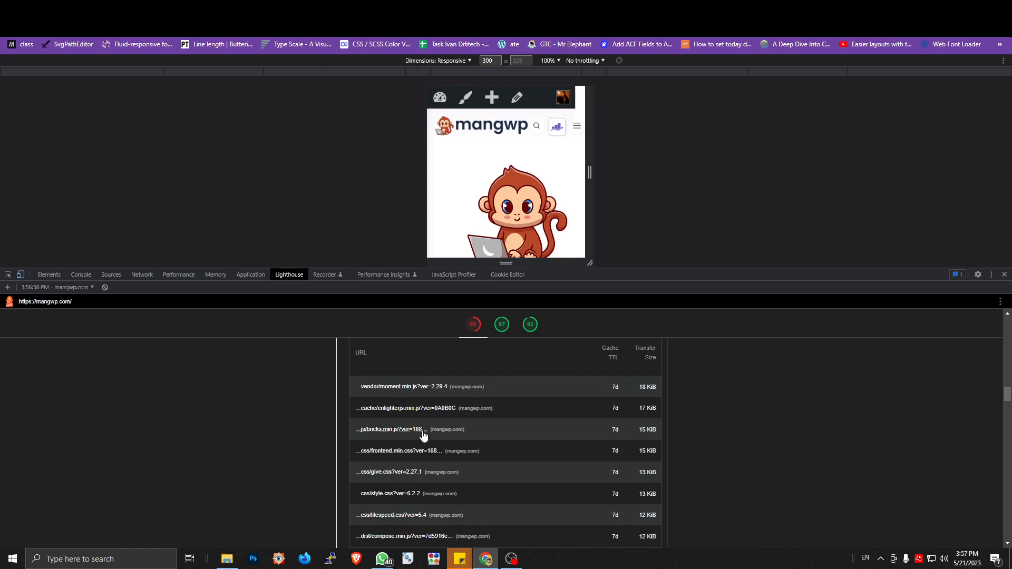
{"action": "scroll", "coordinate": [423, 443], "scroll_direction": "down", "scroll_amount": 3}
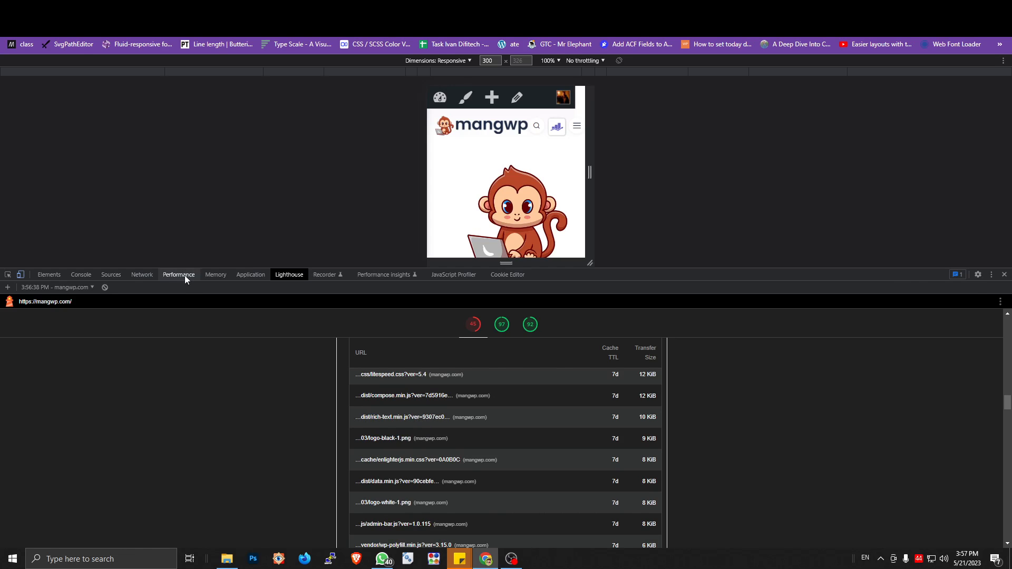
{"action": "left_click", "coordinate": [121, 273]}
{"action": "left_click", "coordinate": [142, 275]}
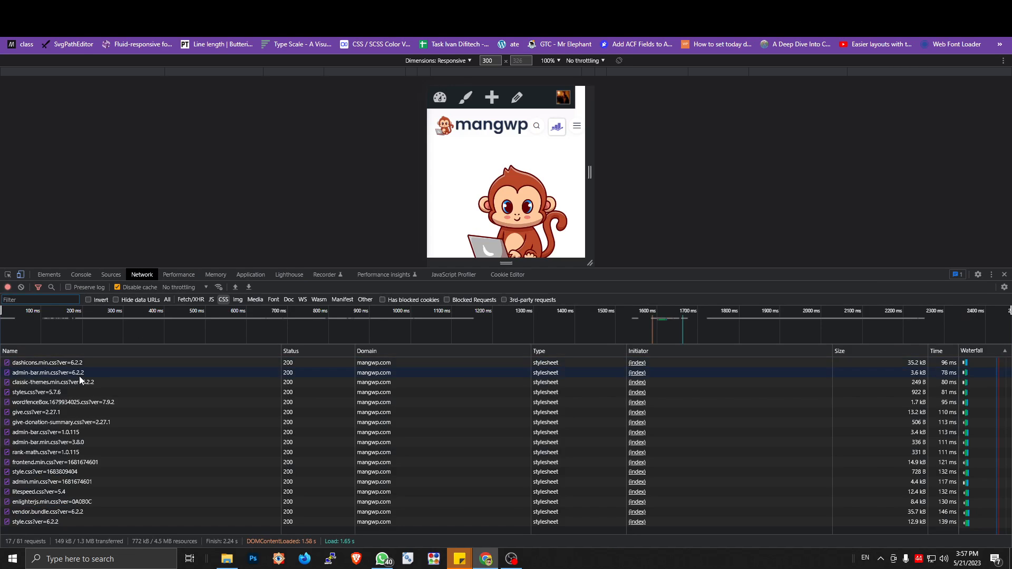
{"action": "left_click", "coordinate": [40, 472]}
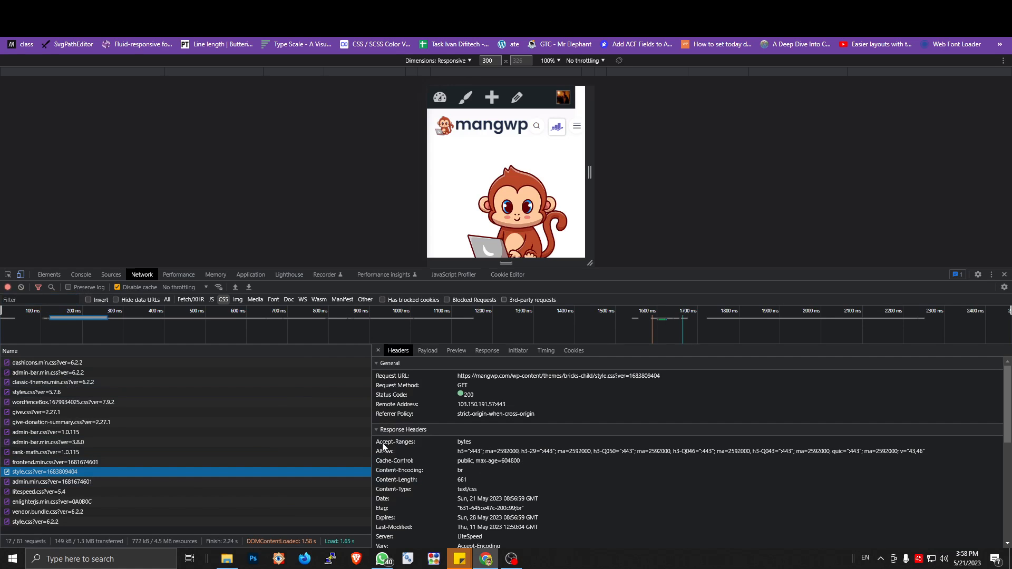
{"action": "left_click", "coordinate": [379, 463]}
{"action": "left_click_drag", "start_coordinate": [379, 463], "coordinate": [521, 463]}
{"action": "left_click", "coordinate": [507, 467]}
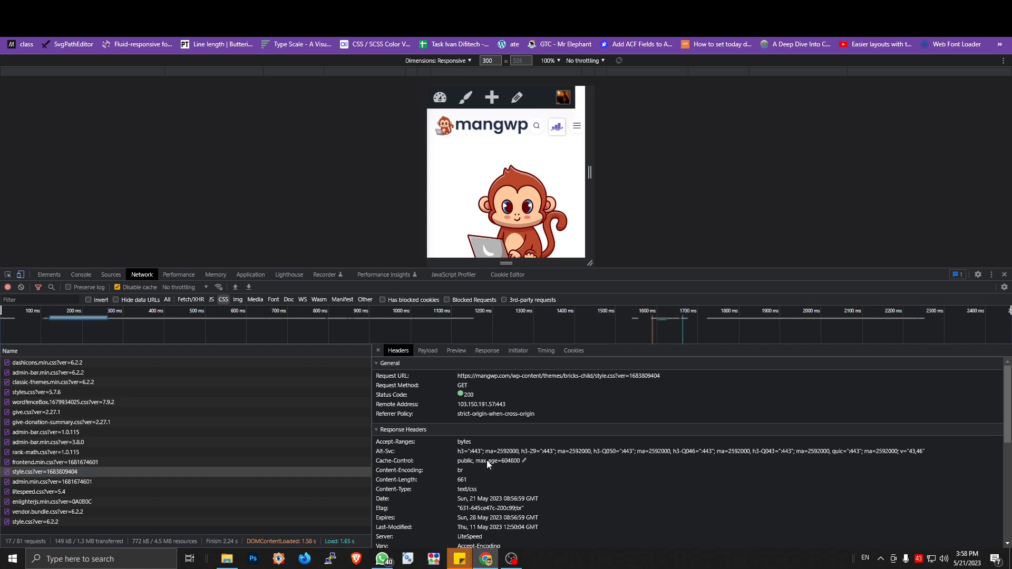
{"action": "left_click", "coordinate": [523, 461]}
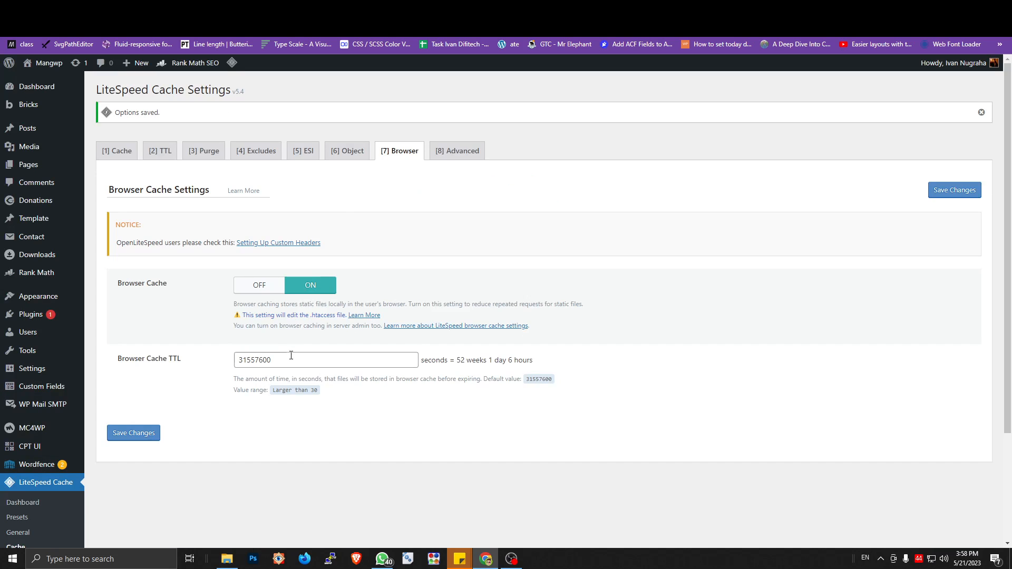
Step: Set the LiteSpeed Browser Cache TTL field to 604800 seconds and check the duration it converts to
{"action": "left_click_drag", "start_coordinate": [291, 356], "coordinate": [220, 362]}
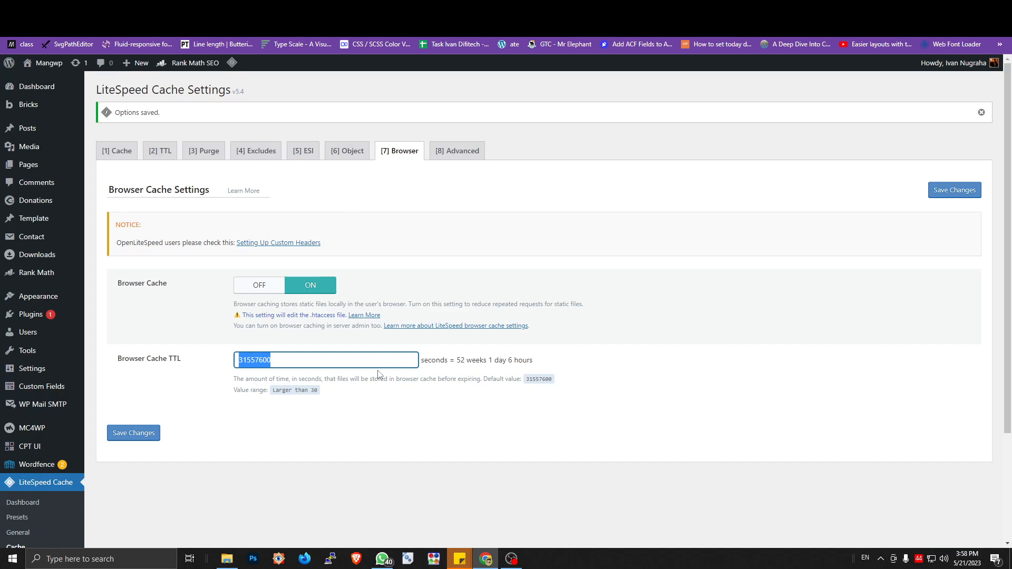
{"action": "type", "text": "604800"}
{"action": "left_click_drag", "start_coordinate": [458, 360], "coordinate": [494, 364]}
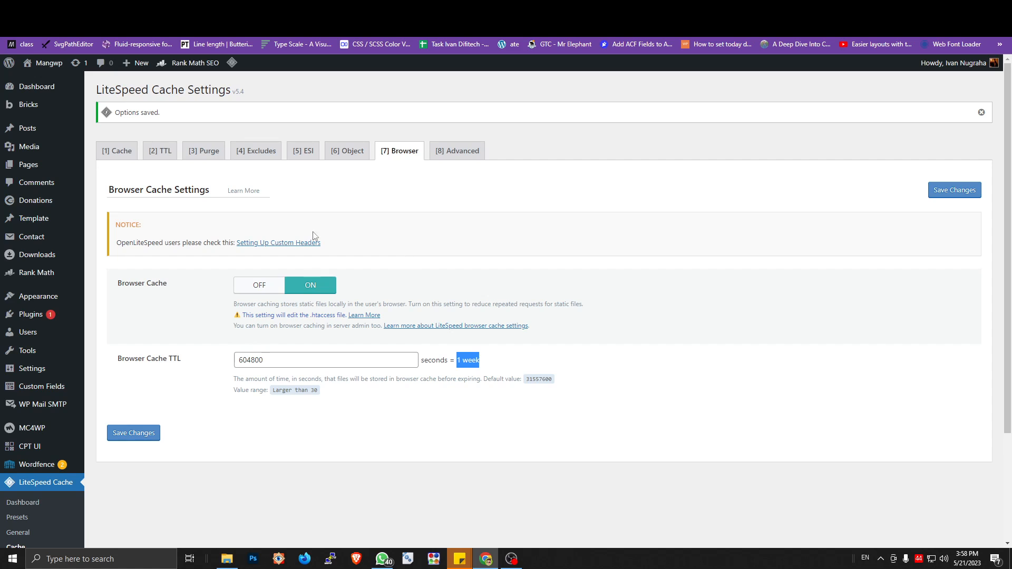
Step: Open the "Setting Up Custom Headers" guide linked in the OpenLiteSpeed notice of the Browser Cache Settings
{"action": "left_click_drag", "start_coordinate": [116, 225], "coordinate": [145, 229]}
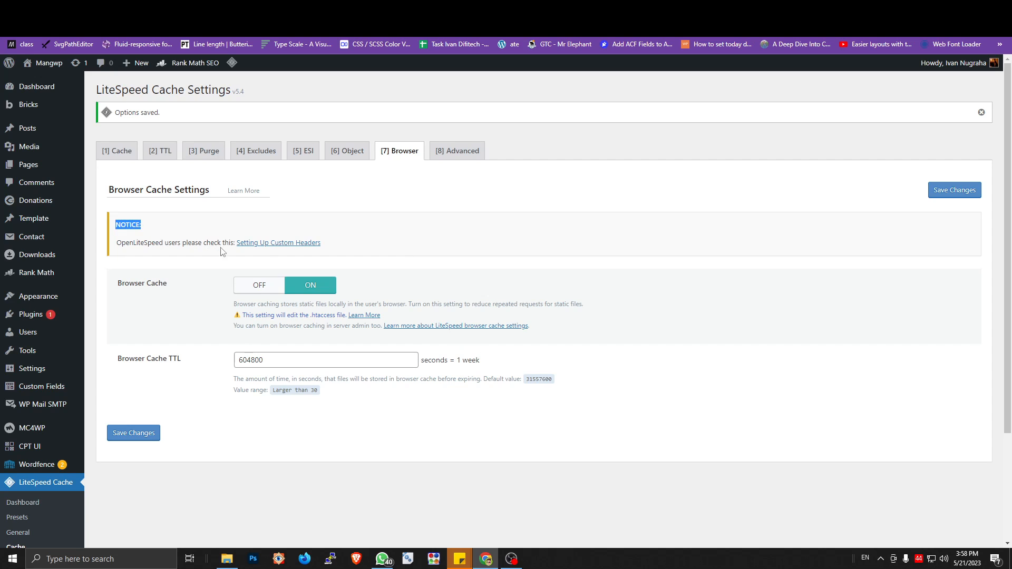
{"action": "left_click", "coordinate": [263, 246]}
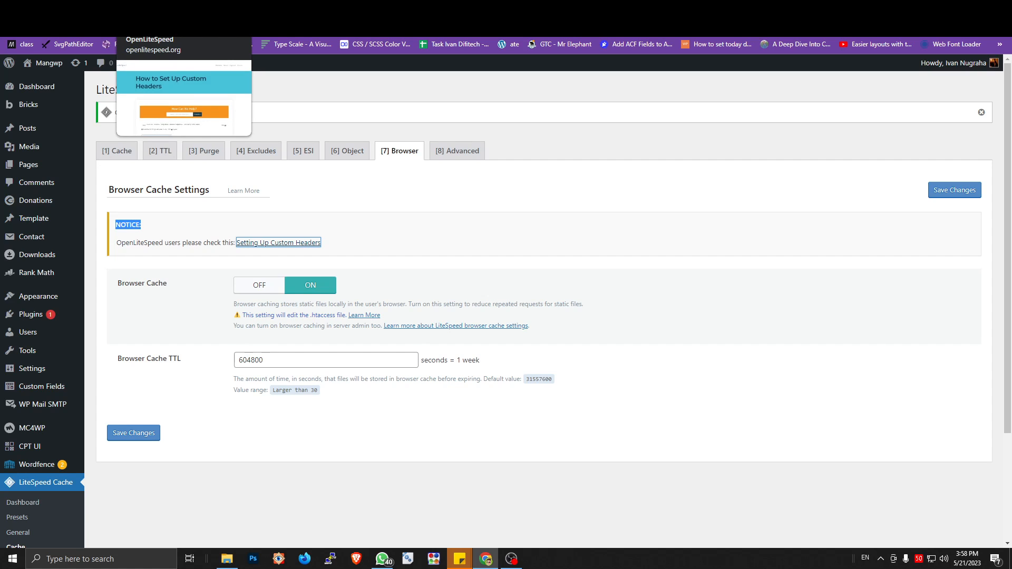
{"action": "left_click", "coordinate": [364, 232]}
{"action": "key", "text": "ctrl+Tab"}
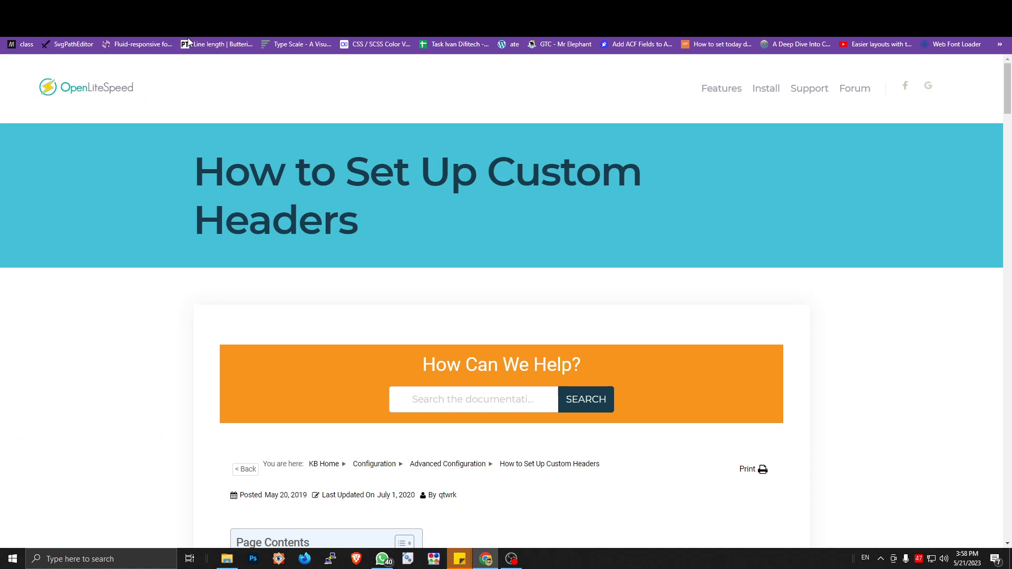
Step: Skim the OpenLiteSpeed guide's setup steps, verification, custom header examples and useful headers for WordPress sites
{"action": "scroll", "coordinate": [415, 260], "scroll_direction": "down", "scroll_amount": 12}
{"action": "scroll", "coordinate": [580, 257], "scroll_direction": "down", "scroll_amount": 5}
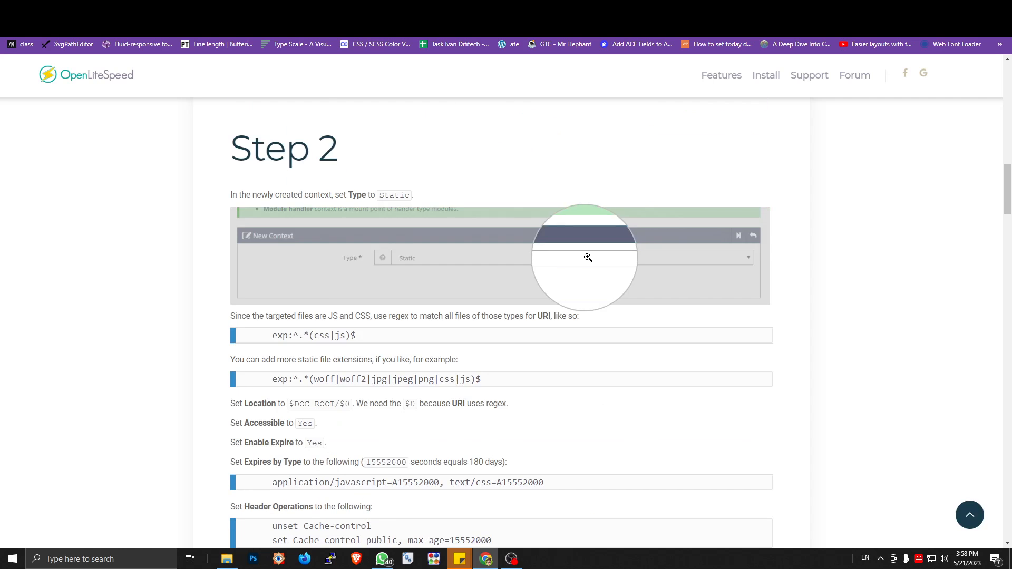
{"action": "scroll", "coordinate": [551, 237], "scroll_direction": "up", "scroll_amount": 10}
{"action": "scroll", "coordinate": [550, 236], "scroll_direction": "up", "scroll_amount": 5}
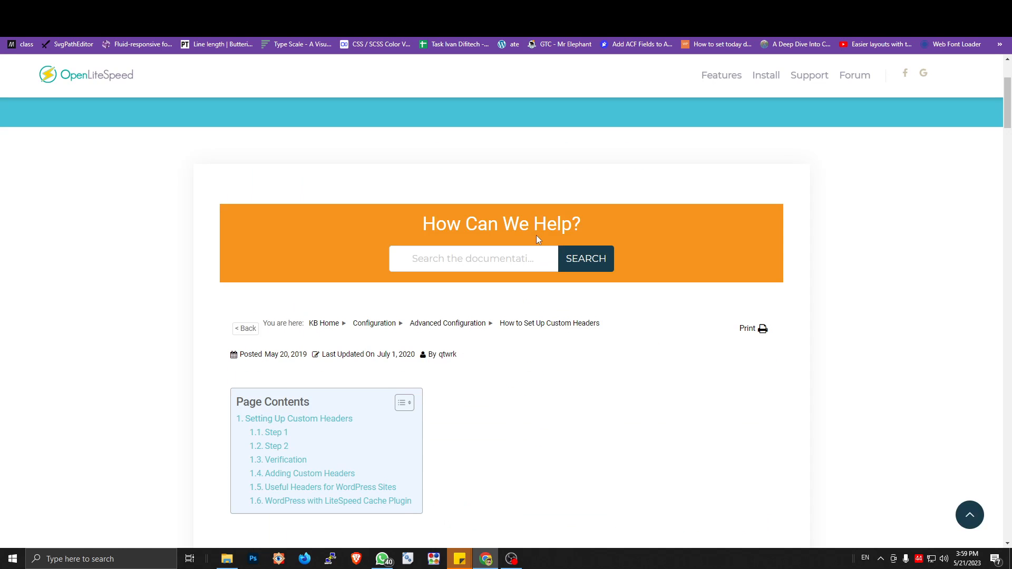
{"action": "key", "text": "ctrl+shift+Tab"}
{"action": "key", "text": "ctrl+Tab"}
{"action": "scroll", "coordinate": [474, 279], "scroll_direction": "down", "scroll_amount": 20}
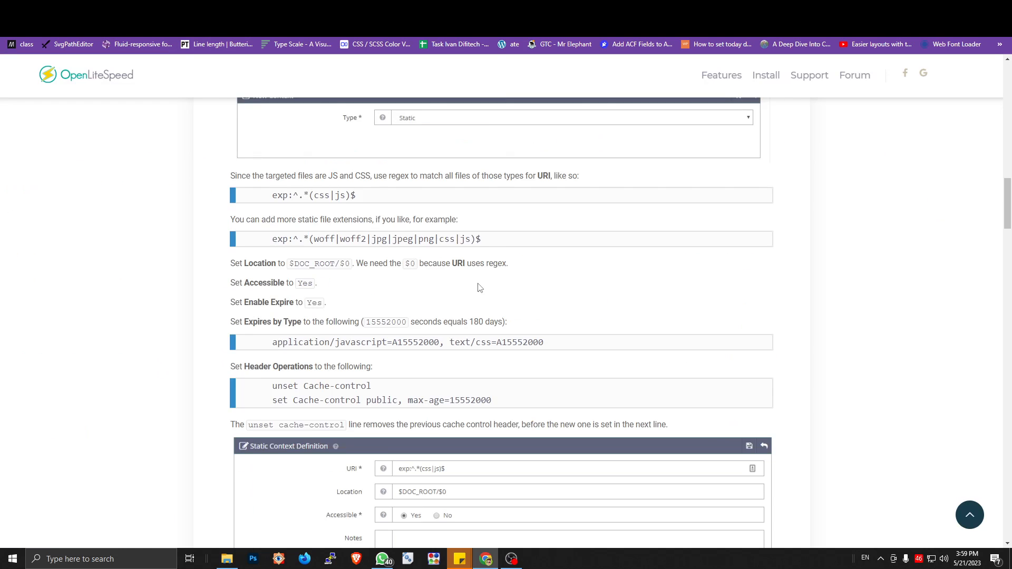
{"action": "scroll", "coordinate": [491, 287], "scroll_direction": "down", "scroll_amount": 5}
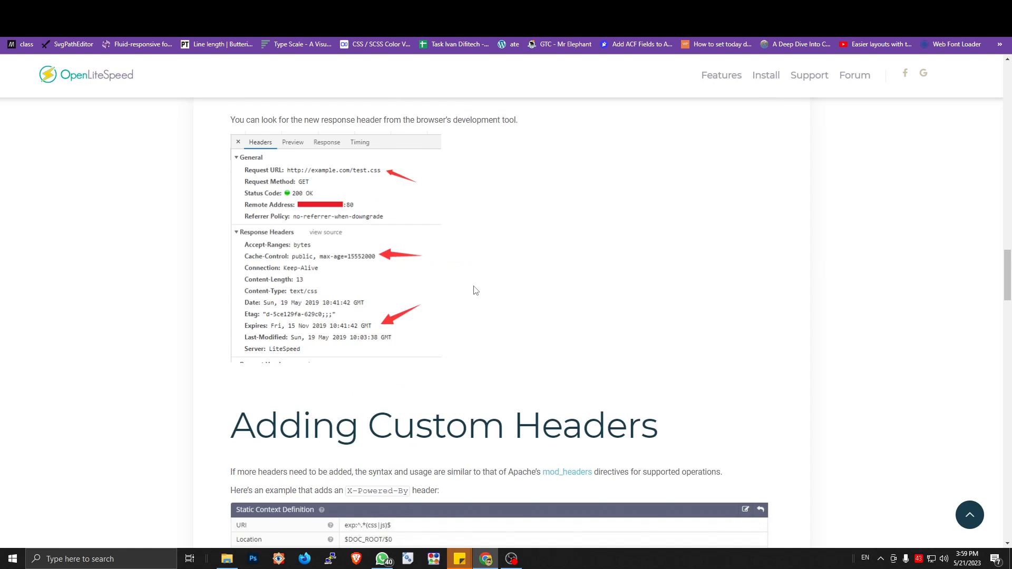
{"action": "scroll", "coordinate": [472, 280], "scroll_direction": "down", "scroll_amount": 8}
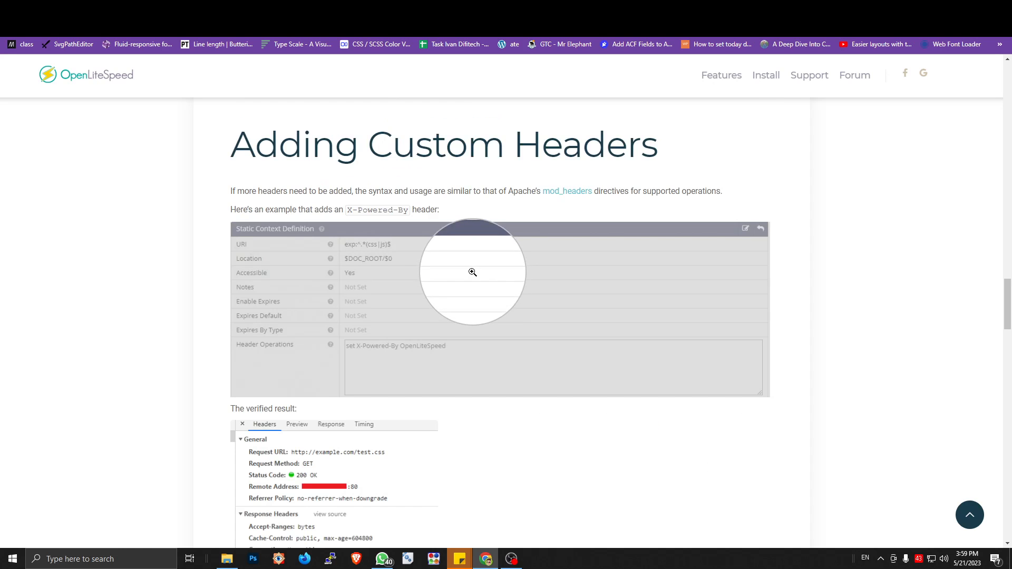
{"action": "scroll", "coordinate": [474, 276], "scroll_direction": "down", "scroll_amount": 3}
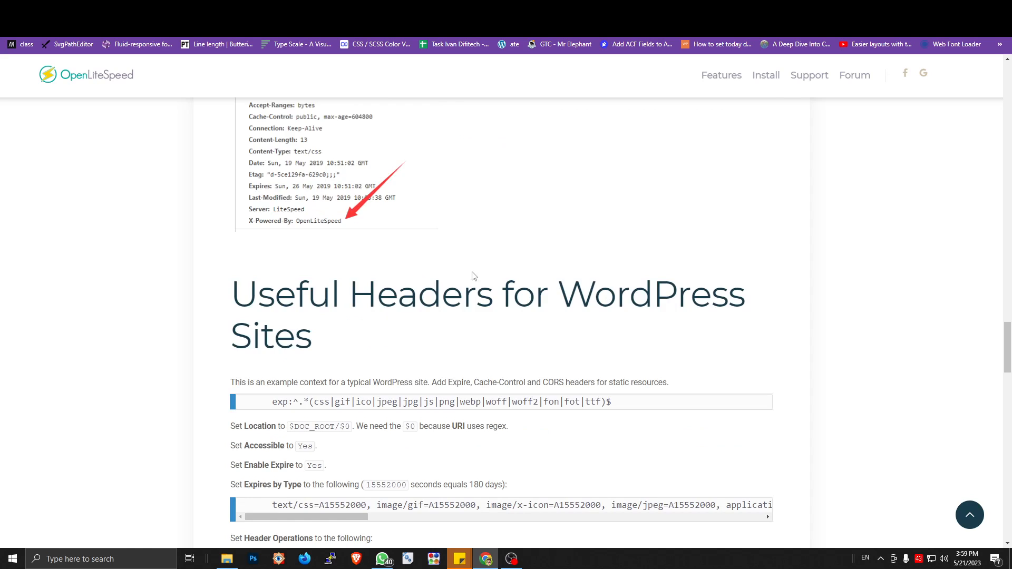
{"action": "scroll", "coordinate": [474, 276], "scroll_direction": "down", "scroll_amount": 3}
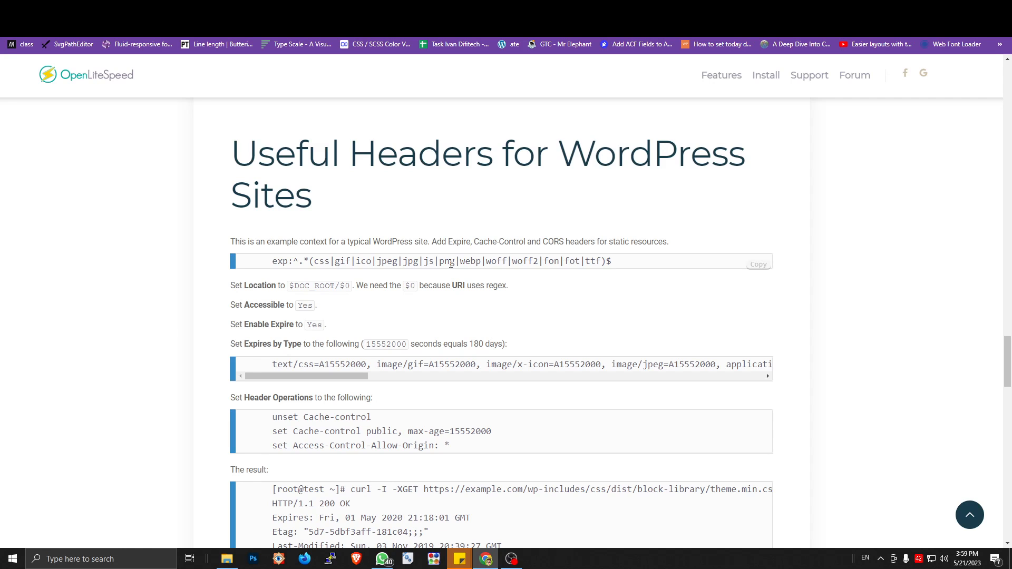
{"action": "scroll", "coordinate": [451, 263], "scroll_direction": "down", "scroll_amount": 6}
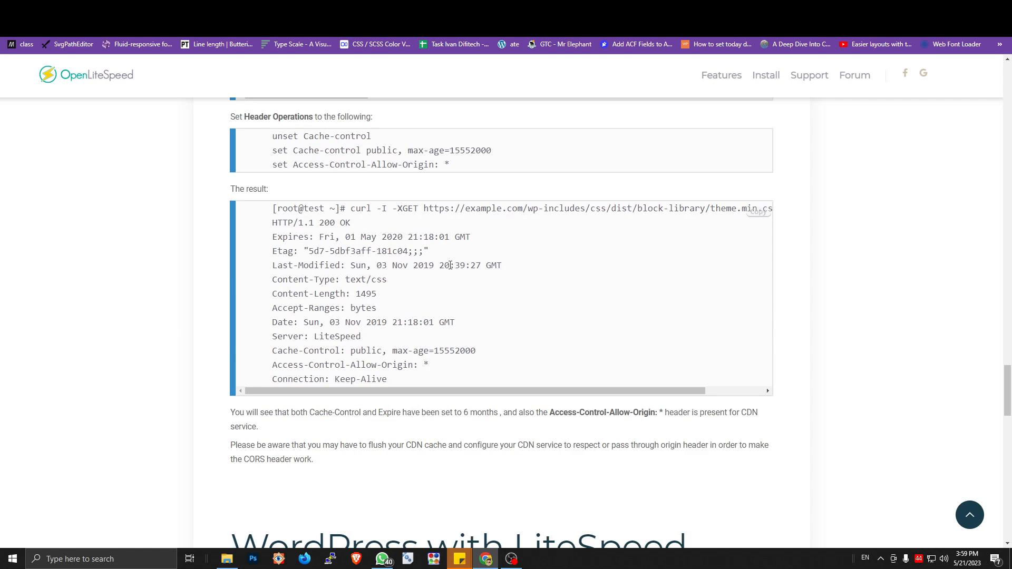
{"action": "scroll", "coordinate": [432, 259], "scroll_direction": "up", "scroll_amount": 20}
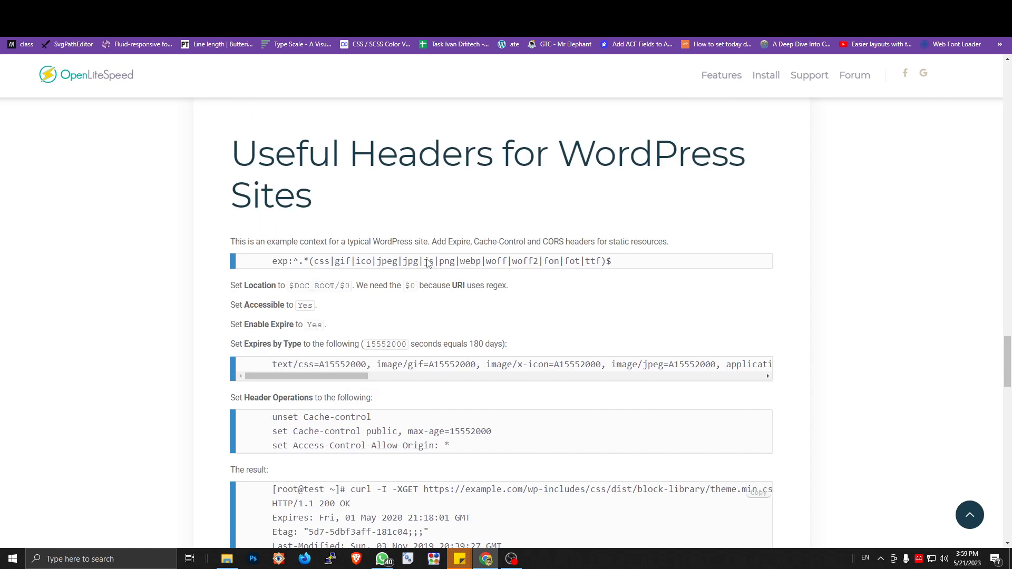
{"action": "scroll", "coordinate": [421, 244], "scroll_direction": "up", "scroll_amount": 3}
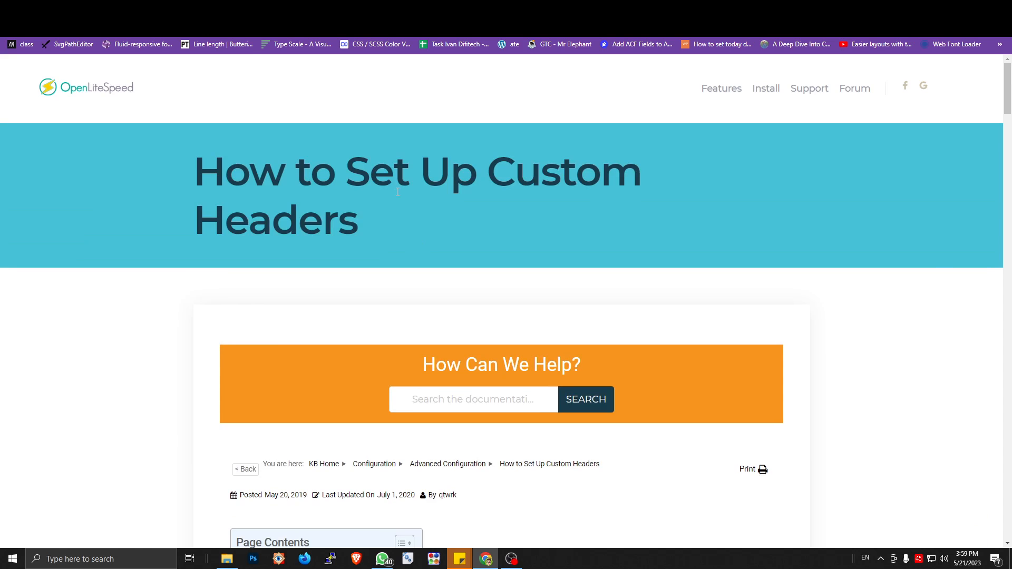
Step: Revisit the Browser Cache settings and the style.css response headers, and return to the OpenLiteSpeed custom headers guide
{"action": "left_click", "coordinate": [211, 8]}
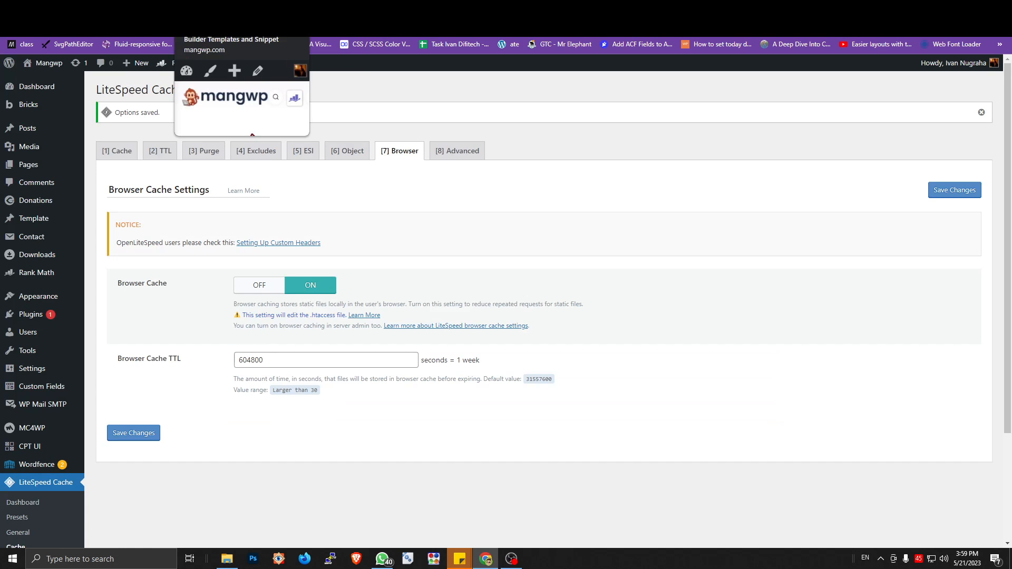
{"action": "left_click", "coordinate": [242, 9]}
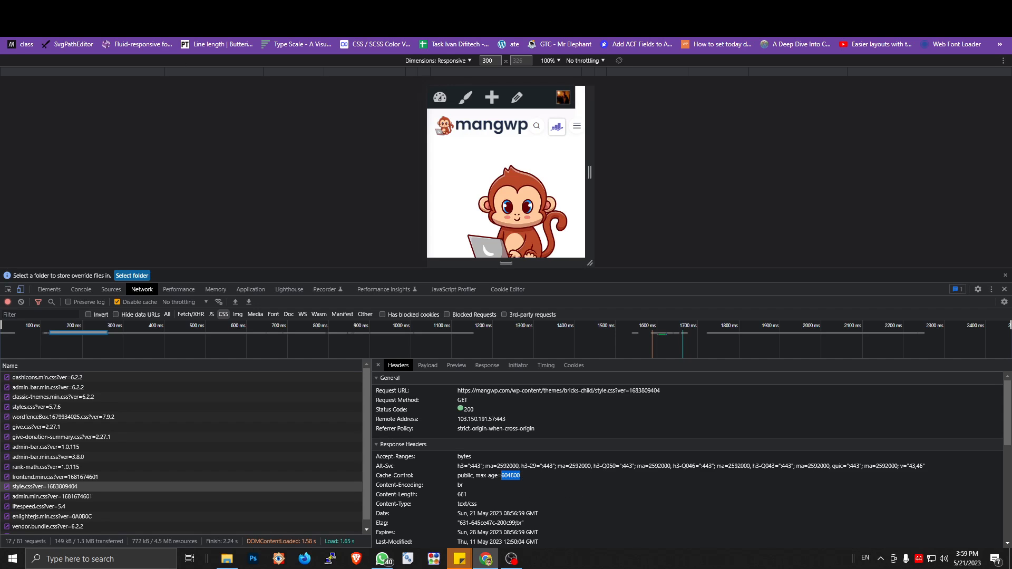
{"action": "left_click", "coordinate": [192, 26]}
{"action": "left_click", "coordinate": [176, 9]}
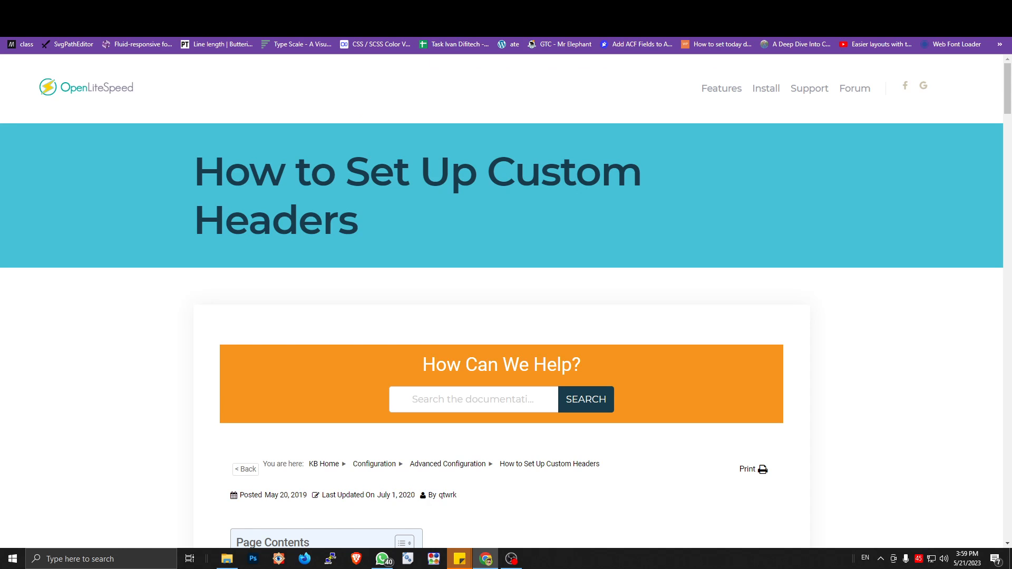
Step: Read the WordPress support thread "Still Getting Serve static assets with an efficient cache policy", highlighting its .htaccess mention and Cache-Control rule
{"action": "left_click", "coordinate": [467, 9]}
{"action": "scroll", "coordinate": [489, 161], "scroll_direction": "up", "scroll_amount": 20}
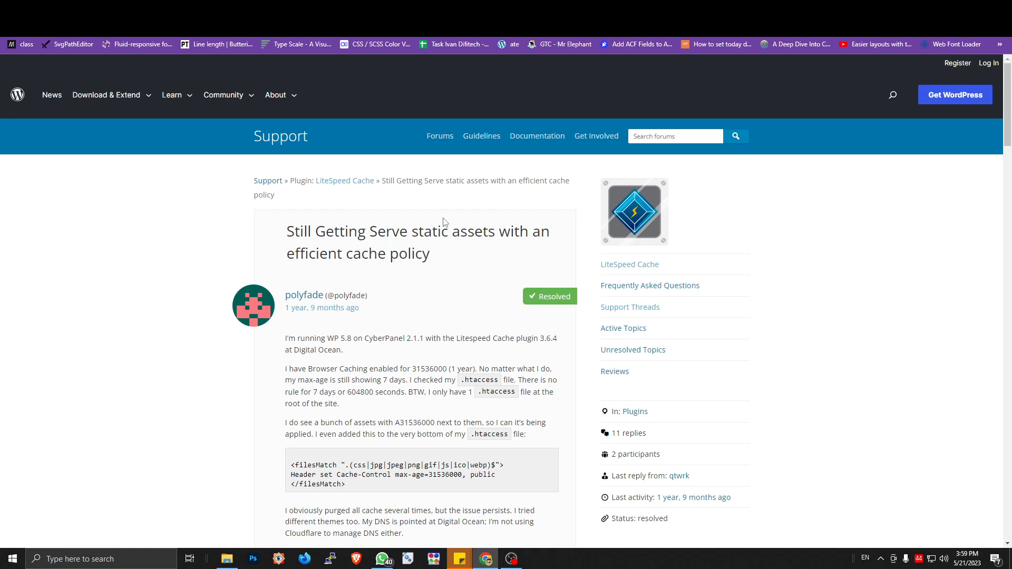
{"action": "scroll", "coordinate": [443, 221], "scroll_direction": "down", "scroll_amount": 5}
{"action": "scroll", "coordinate": [425, 232], "scroll_direction": "up", "scroll_amount": 3}
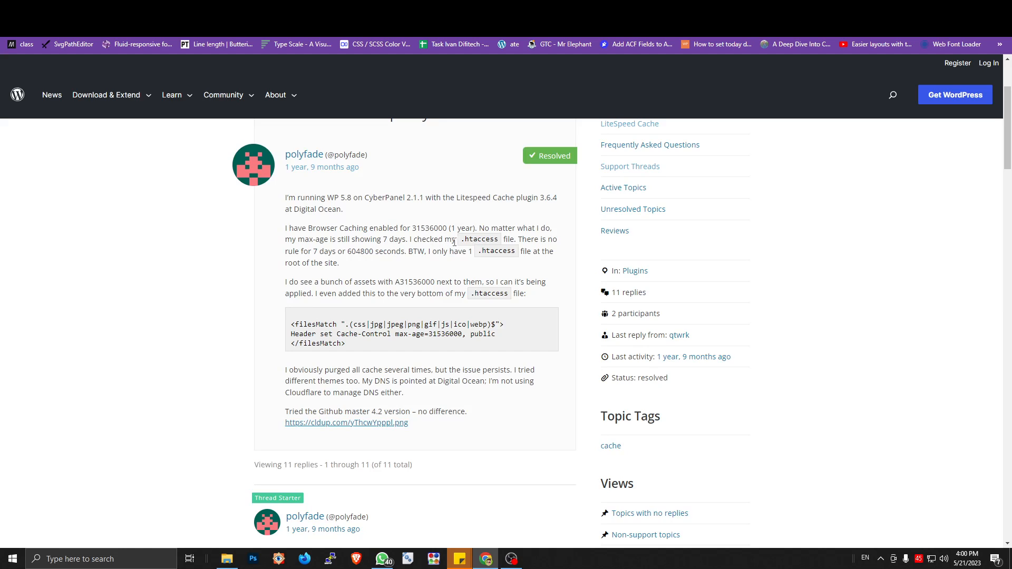
{"action": "left_click_drag", "start_coordinate": [460, 240], "coordinate": [499, 240]}
{"action": "left_click_drag", "start_coordinate": [331, 334], "coordinate": [399, 334]}
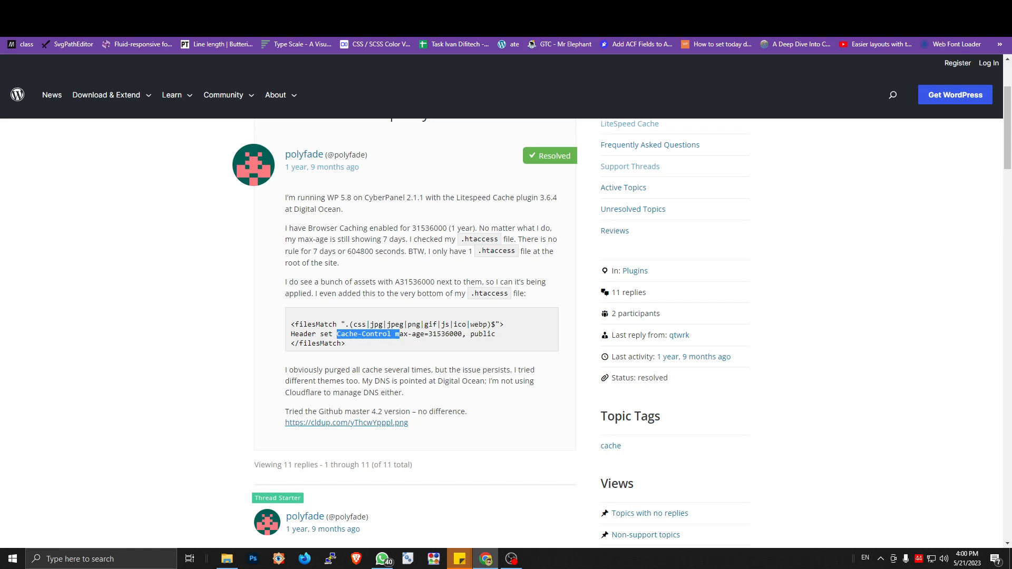
Step: Compare the Cache-Control response header of the mangwp.com style.css with the Cache-Control rule quoted in the support thread
{"action": "left_click", "coordinate": [232, 9]}
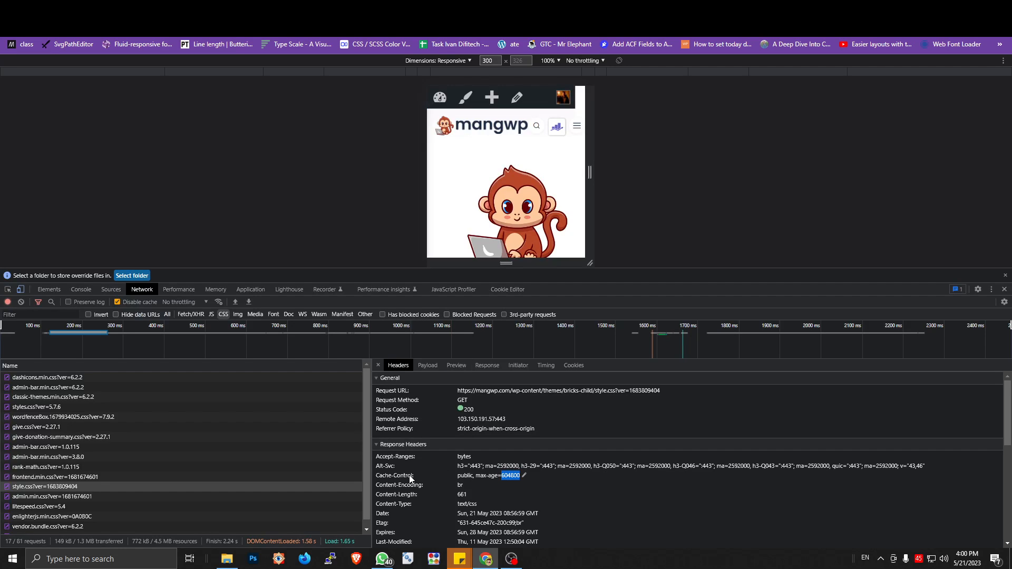
{"action": "left_click_drag", "start_coordinate": [411, 477], "coordinate": [375, 478]}
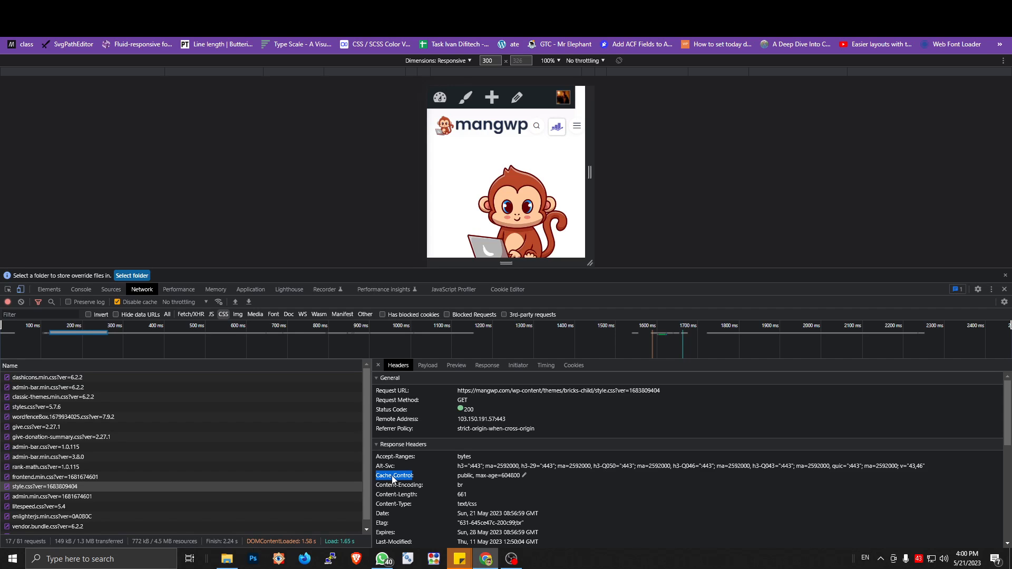
{"action": "left_click", "coordinate": [447, 8]}
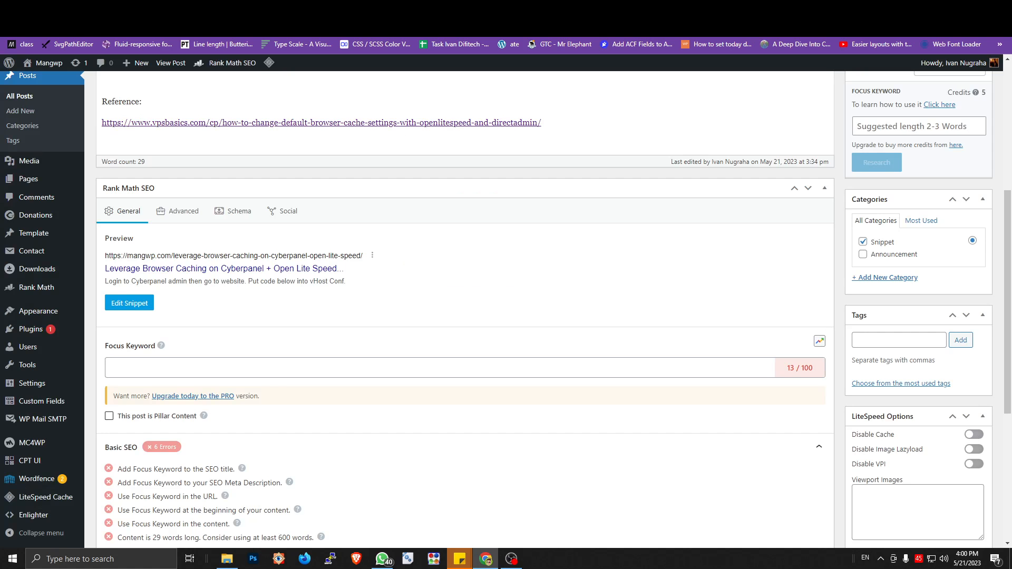
{"action": "left_click", "coordinate": [369, 8]}
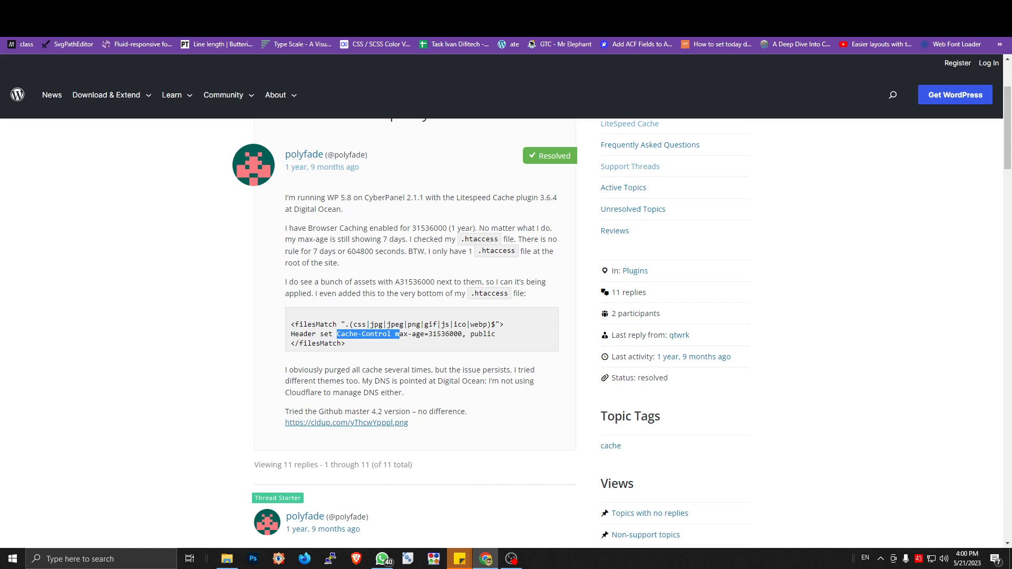
{"action": "left_click", "coordinate": [443, 367]}
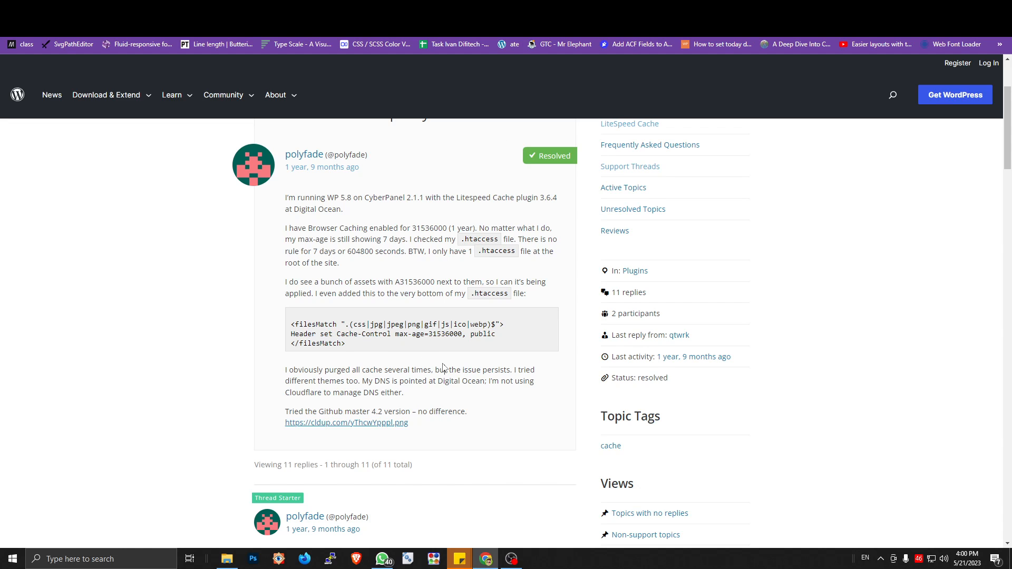
Step: Read the support thread's first replies, highlighting the supported RewriteRule and RewriteCond directives and the term OLS
{"action": "scroll", "coordinate": [443, 367], "scroll_direction": "down", "scroll_amount": 3}
{"action": "scroll", "coordinate": [443, 367], "scroll_direction": "down", "scroll_amount": 3}
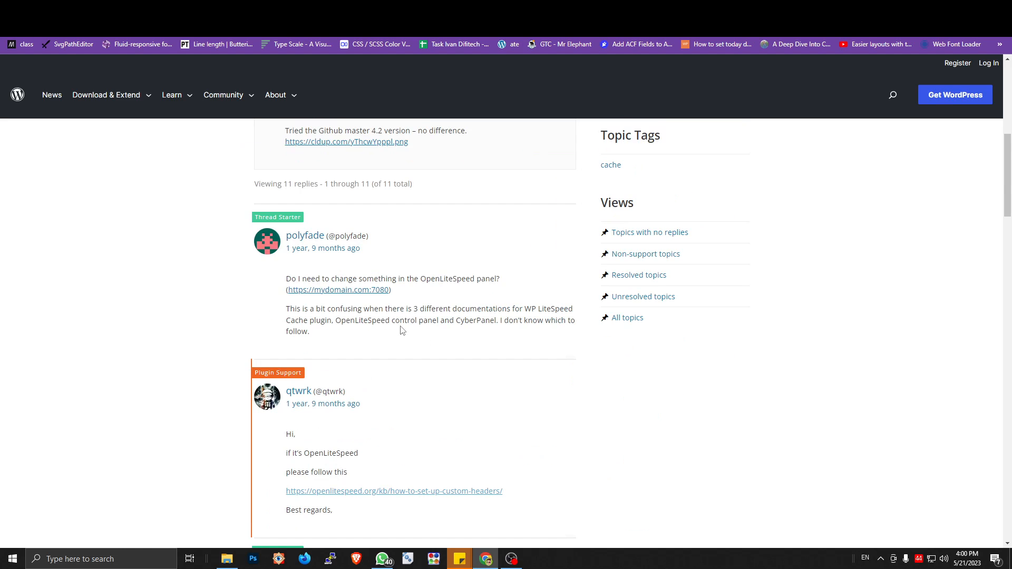
{"action": "scroll", "coordinate": [433, 367], "scroll_direction": "down", "scroll_amount": 3}
{"action": "scroll", "coordinate": [433, 368], "scroll_direction": "down", "scroll_amount": 3}
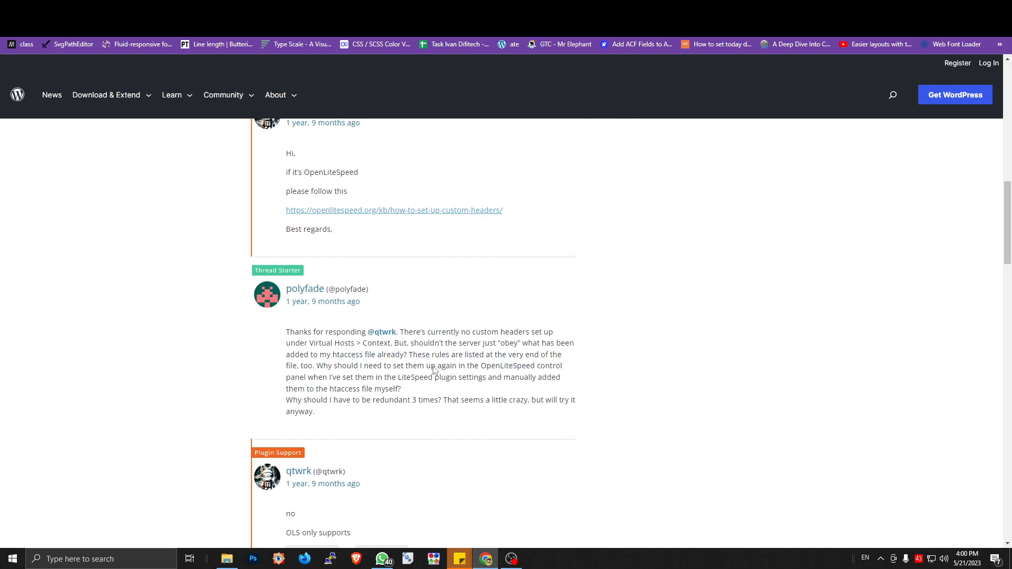
{"action": "scroll", "coordinate": [403, 348], "scroll_direction": "down", "scroll_amount": 3}
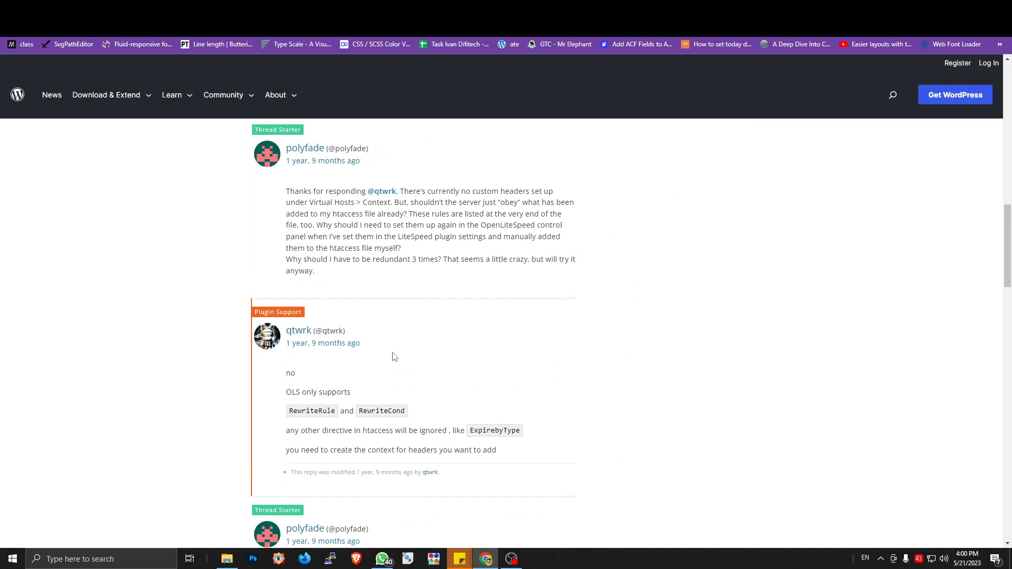
{"action": "scroll", "coordinate": [345, 389], "scroll_direction": "down", "scroll_amount": 3}
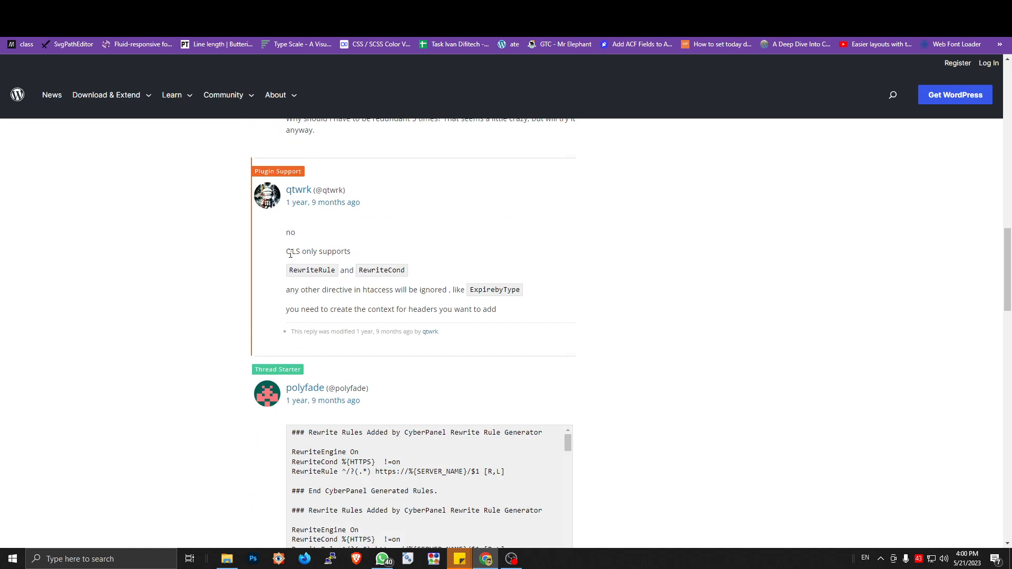
{"action": "left_click_drag", "start_coordinate": [289, 270], "coordinate": [408, 271]}
{"action": "left_click", "coordinate": [385, 291]}
{"action": "left_click_drag", "start_coordinate": [287, 251], "coordinate": [300, 251]}
{"action": "left_click", "coordinate": [424, 240]}
Step: Examine the CyberPanel and LSCACHE rewrite rules posted in the thread, and revisit the earlier replies and original question
{"action": "scroll", "coordinate": [522, 280], "scroll_direction": "down", "scroll_amount": 3}
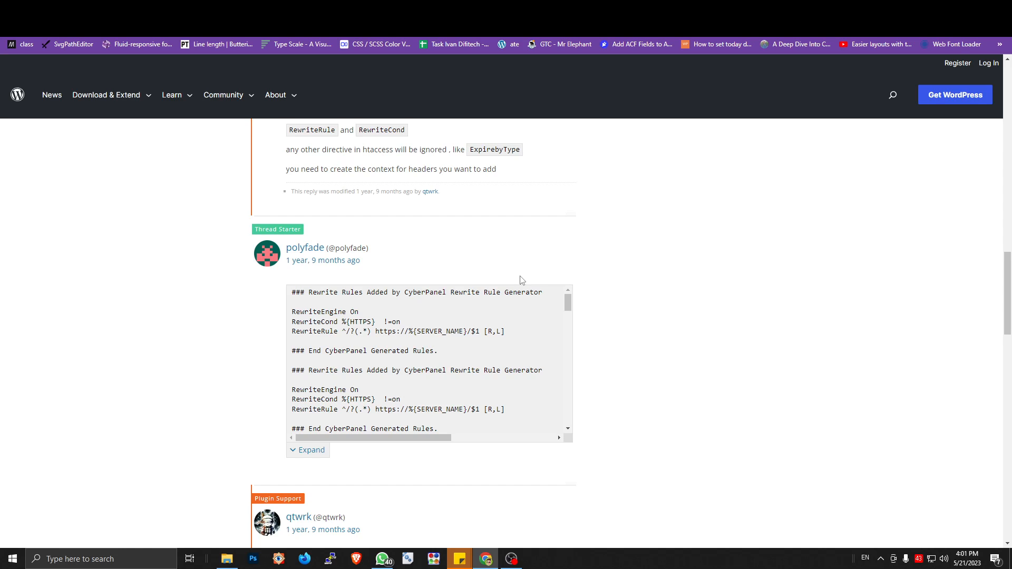
{"action": "scroll", "coordinate": [521, 279], "scroll_direction": "down", "scroll_amount": 3}
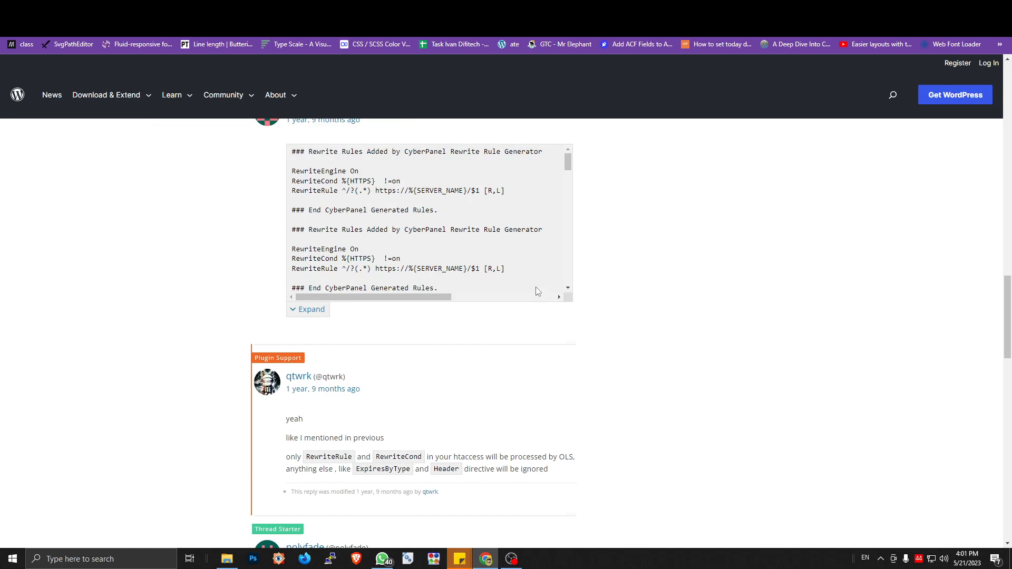
{"action": "scroll", "coordinate": [535, 287], "scroll_direction": "down", "scroll_amount": 3}
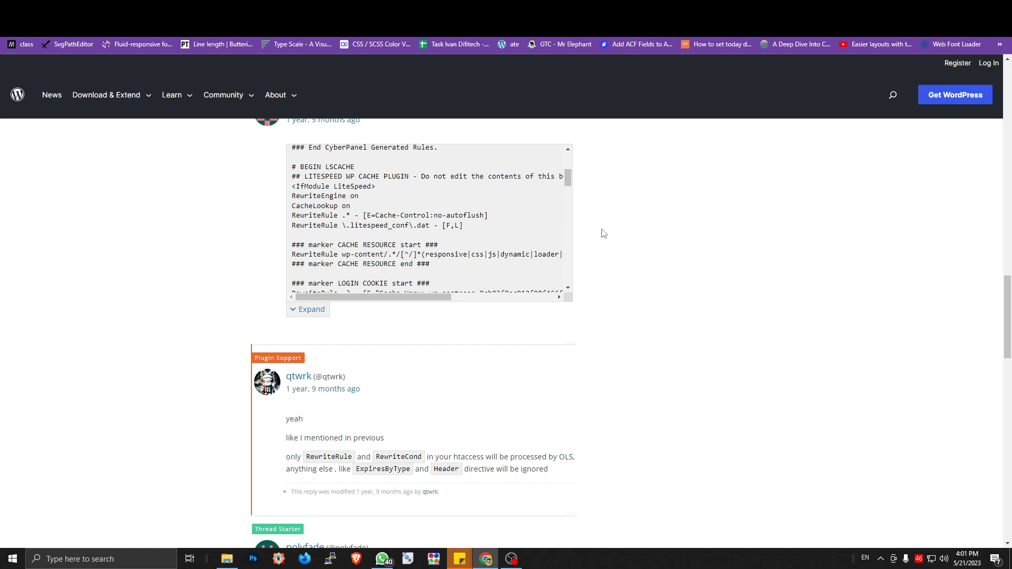
{"action": "left_click_drag", "start_coordinate": [569, 184], "coordinate": [569, 167]}
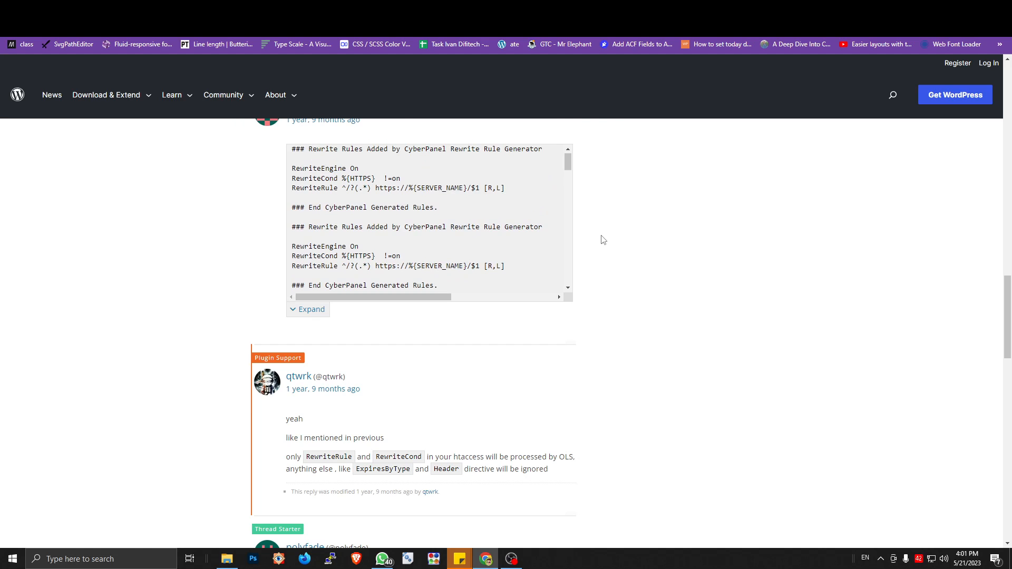
{"action": "scroll", "coordinate": [602, 253], "scroll_direction": "up", "scroll_amount": 5}
{"action": "scroll", "coordinate": [558, 264], "scroll_direction": "up", "scroll_amount": 3}
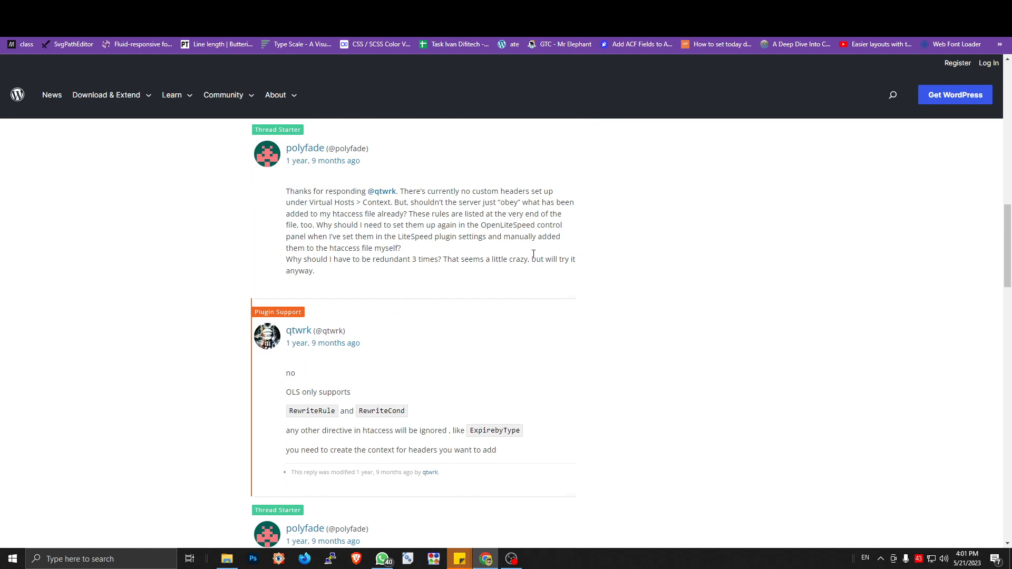
{"action": "scroll", "coordinate": [534, 255], "scroll_direction": "up", "scroll_amount": 10}
{"action": "scroll", "coordinate": [534, 255], "scroll_direction": "up", "scroll_amount": 3}
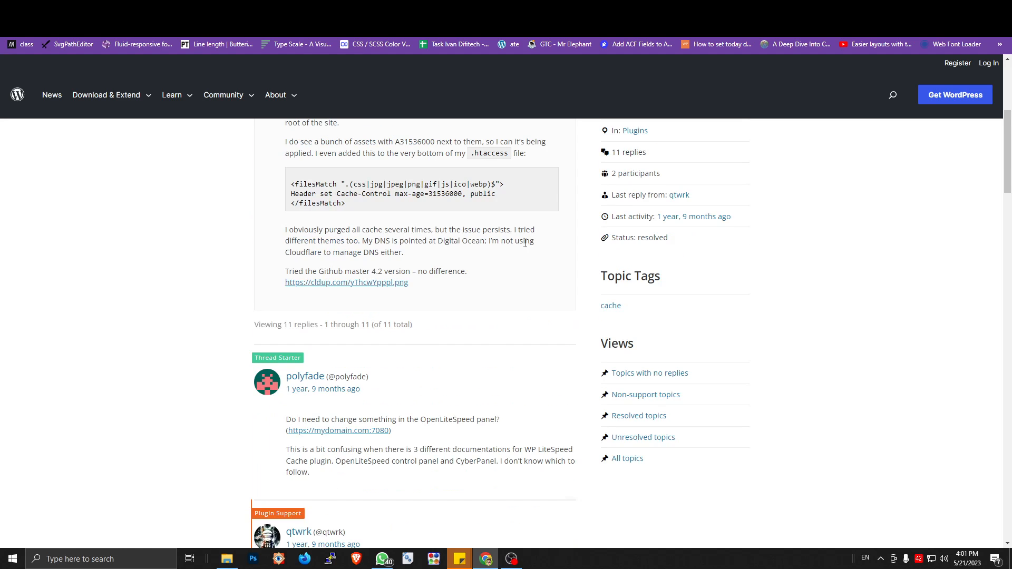
Step: Read the thread through to its final reply, highlighting "header", "expirebytype" and "LiteSpeed enterprise"
{"action": "scroll", "coordinate": [484, 248], "scroll_direction": "down", "scroll_amount": 5}
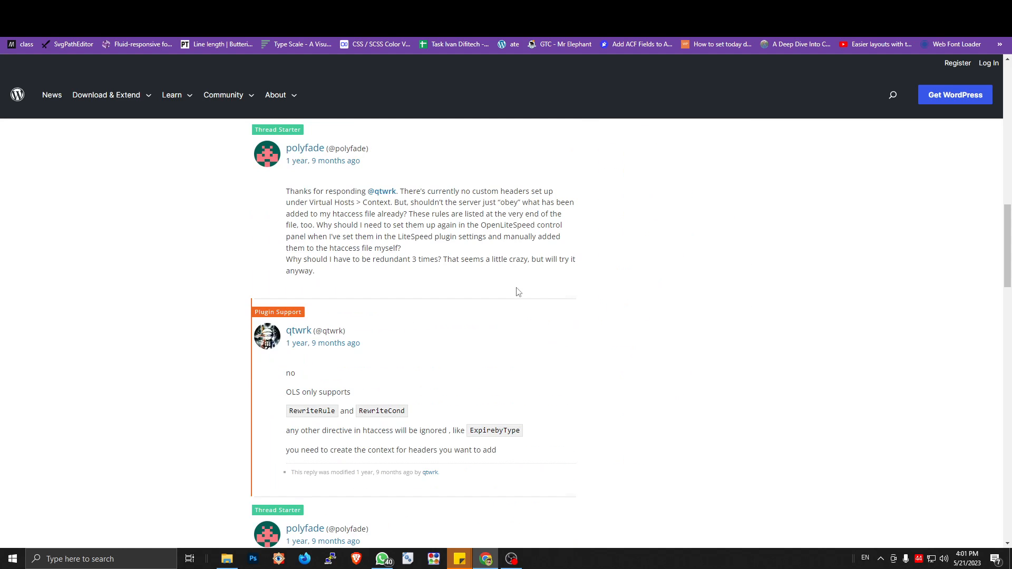
{"action": "scroll", "coordinate": [337, 264], "scroll_direction": "down", "scroll_amount": 3}
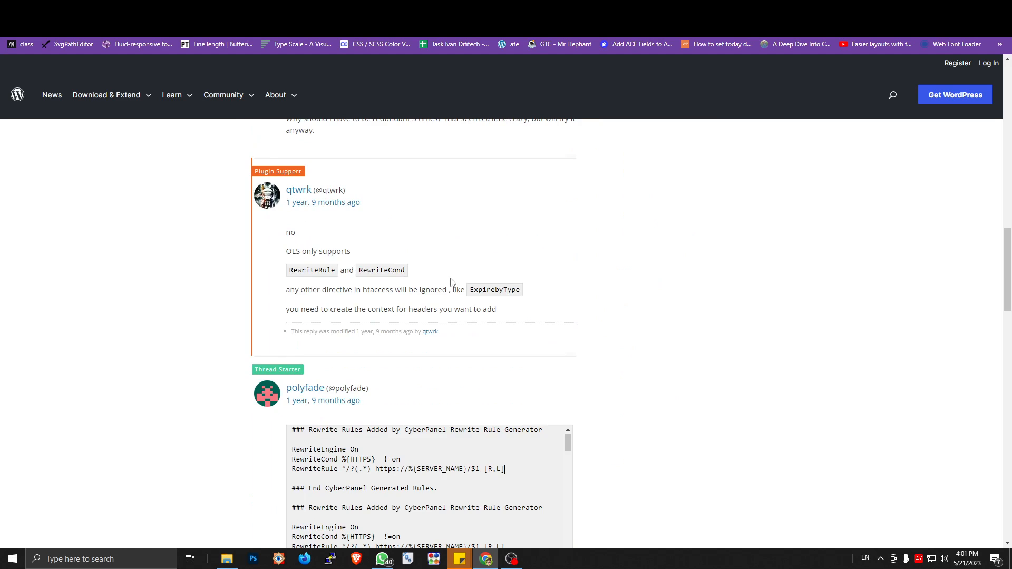
{"action": "scroll", "coordinate": [449, 287], "scroll_direction": "down", "scroll_amount": 8}
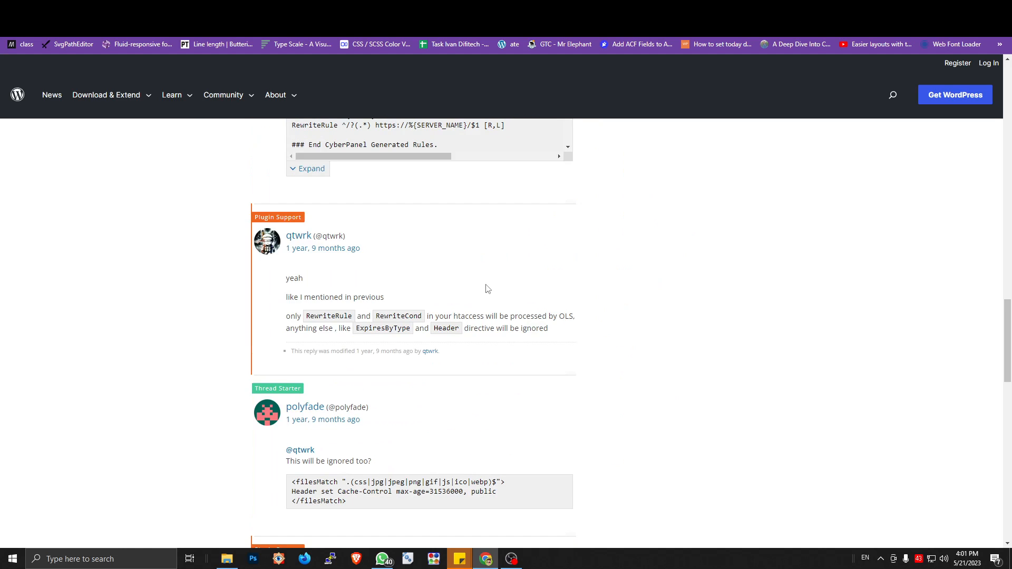
{"action": "scroll", "coordinate": [498, 325], "scroll_direction": "down", "scroll_amount": 5}
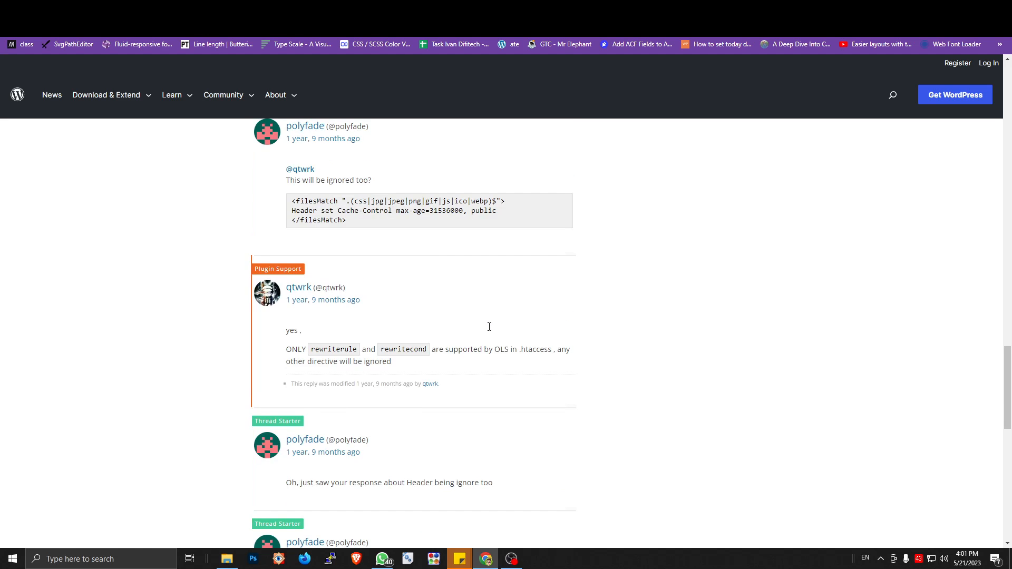
{"action": "scroll", "coordinate": [489, 330], "scroll_direction": "down", "scroll_amount": 5}
{"action": "scroll", "coordinate": [489, 331], "scroll_direction": "down", "scroll_amount": 3}
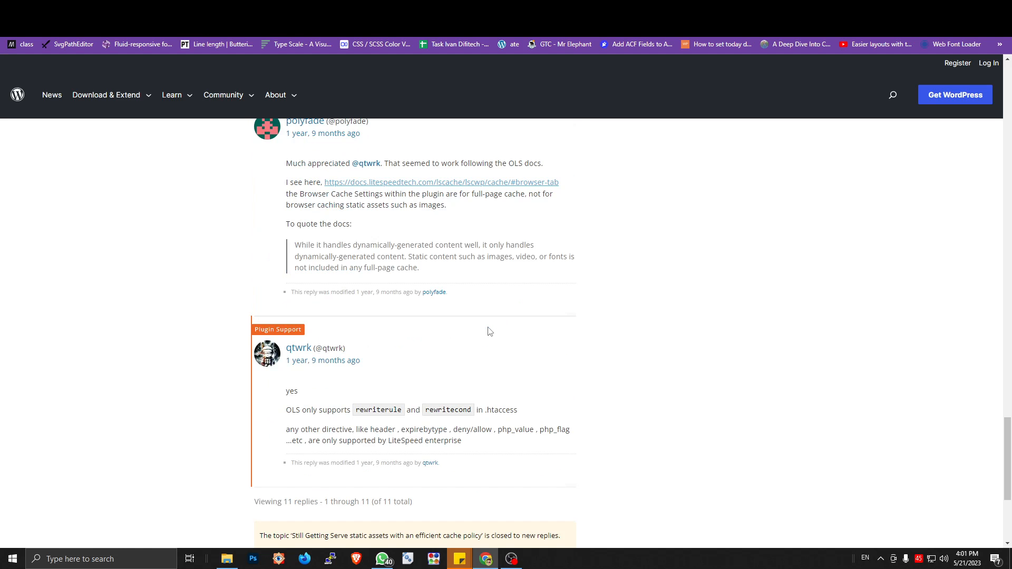
{"action": "scroll", "coordinate": [489, 330], "scroll_direction": "down", "scroll_amount": 3}
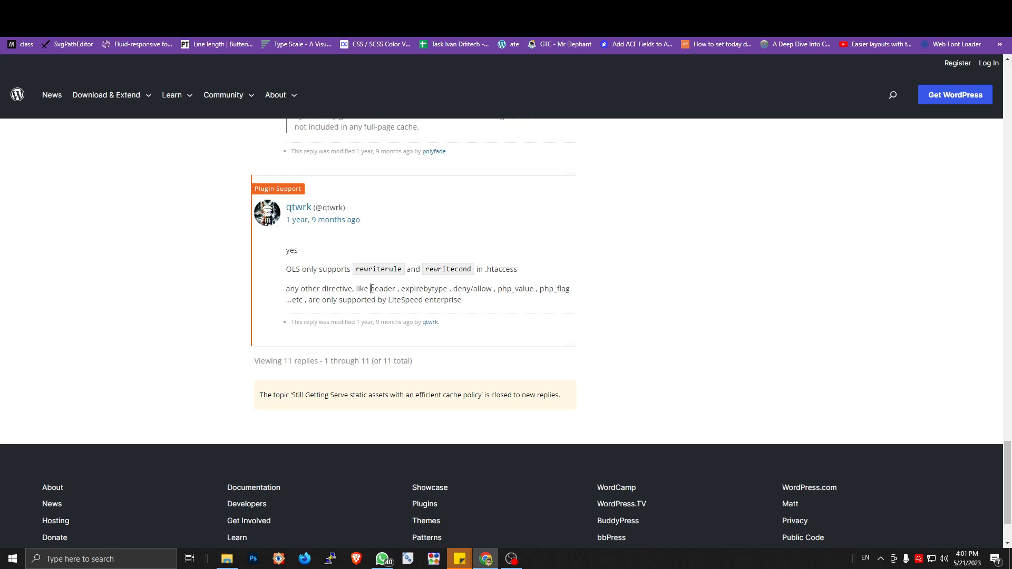
{"action": "double_click", "coordinate": [371, 288]}
{"action": "left_click_drag", "start_coordinate": [401, 288], "coordinate": [456, 291]}
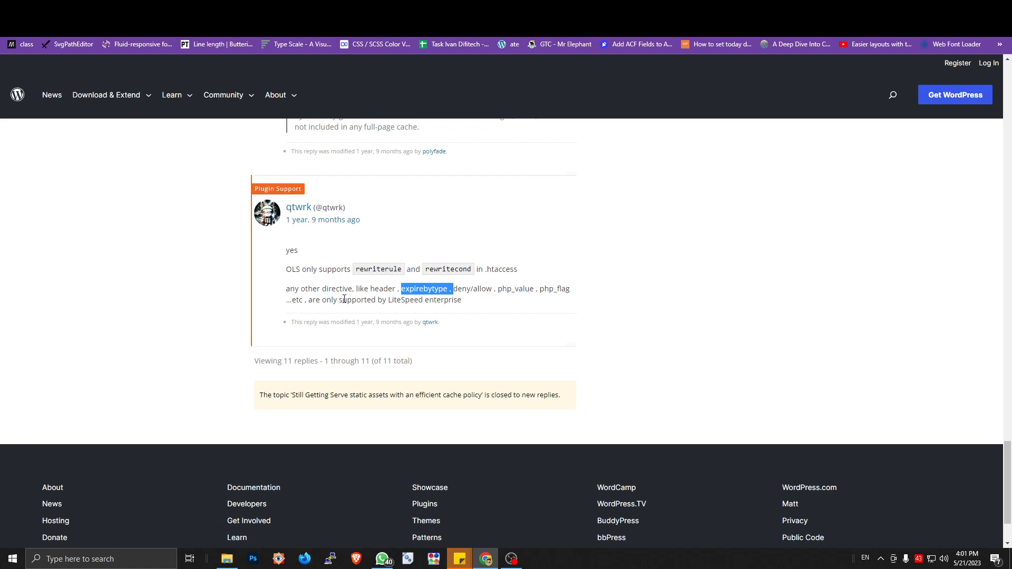
{"action": "left_click_drag", "start_coordinate": [387, 300], "coordinate": [477, 309]}
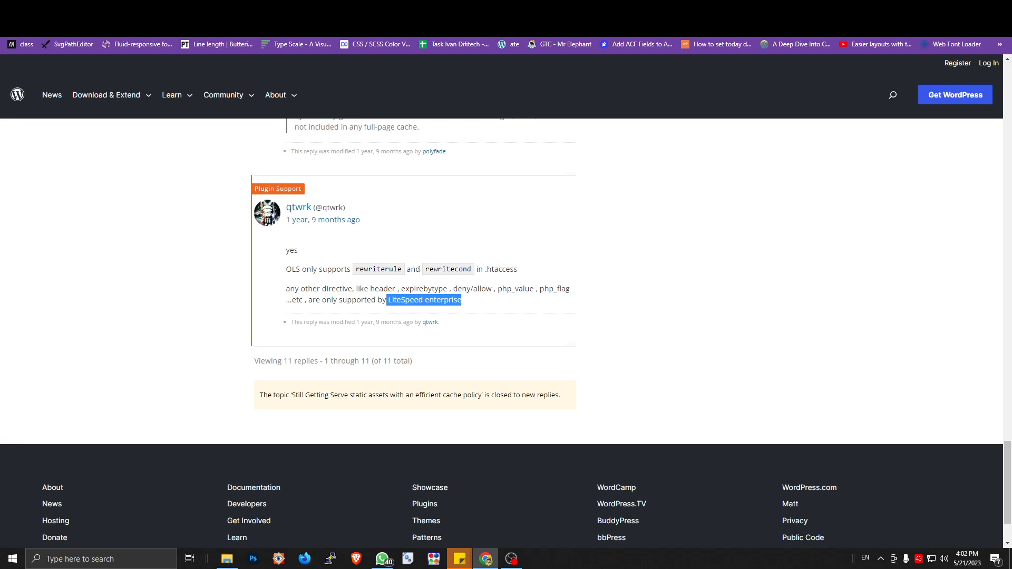
Step: Open the LiteSpeed Cache CDN settings on mangwp.com and examine the Cloudflare API section
{"action": "left_click", "coordinate": [216, 8]}
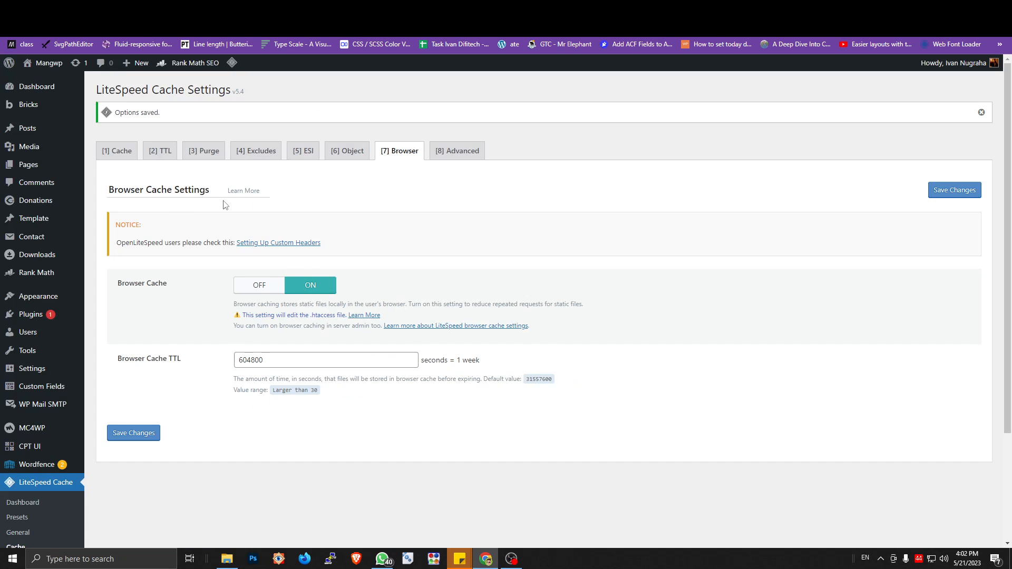
{"action": "scroll", "coordinate": [149, 357], "scroll_direction": "down", "scroll_amount": 3}
{"action": "left_click", "coordinate": [29, 422]}
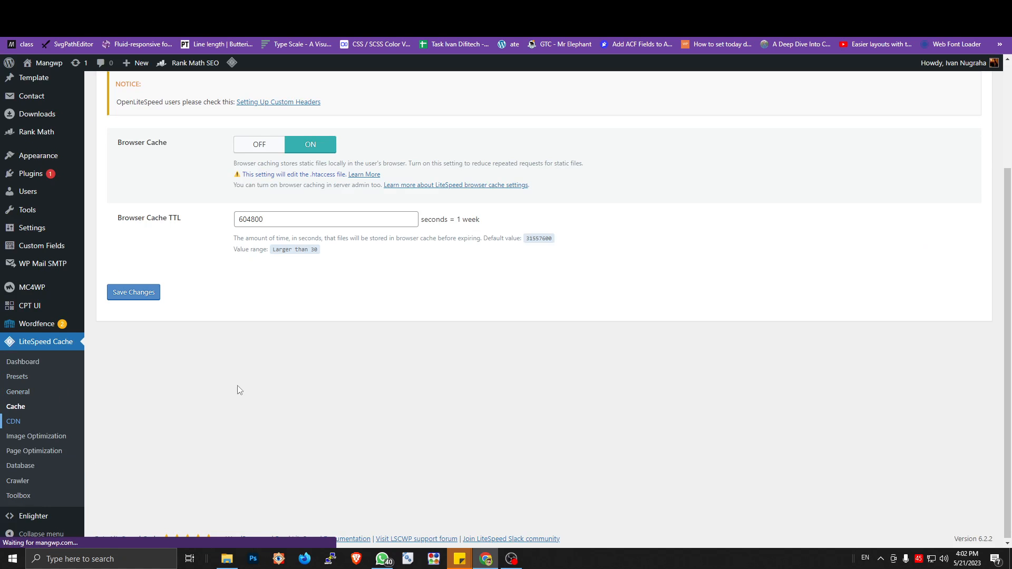
{"action": "scroll", "coordinate": [273, 341], "scroll_direction": "down", "scroll_amount": 10}
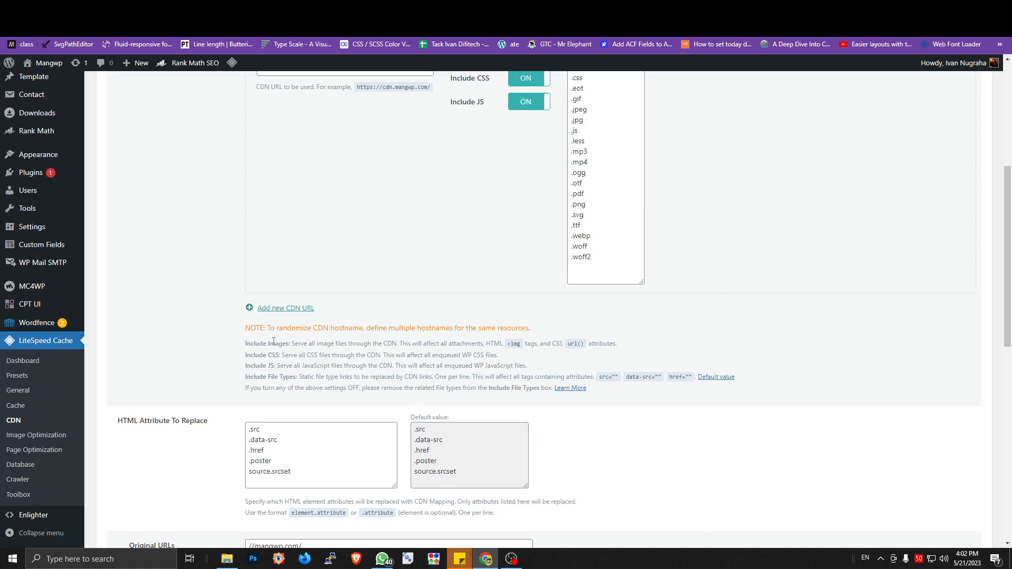
{"action": "scroll", "coordinate": [274, 342], "scroll_direction": "down", "scroll_amount": 2}
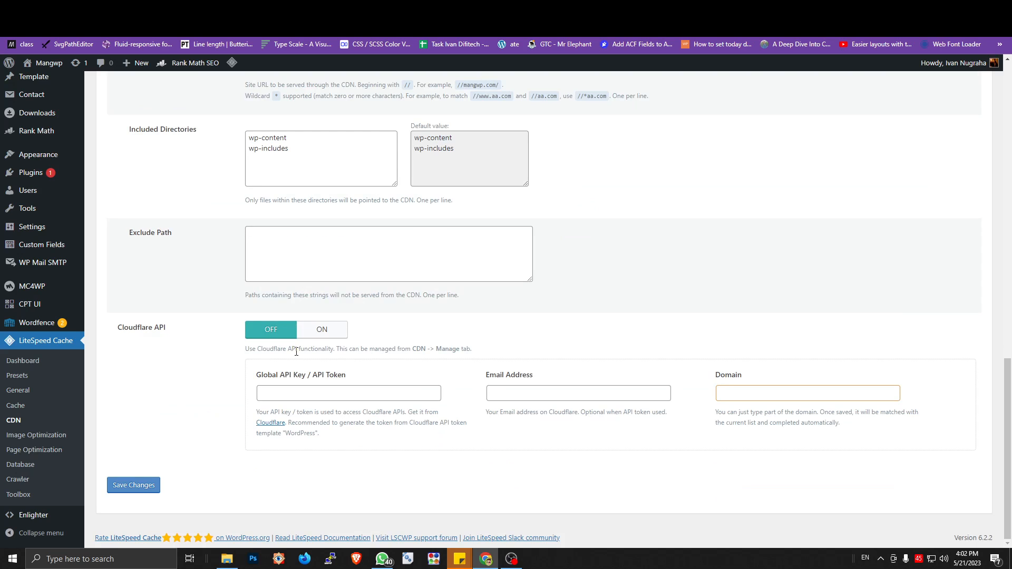
{"action": "left_click_drag", "start_coordinate": [164, 339], "coordinate": [116, 329]}
{"action": "left_click", "coordinate": [137, 331]}
Step: Review the "Serve static assets with an efficient cache policy" audit in PageSpeed Insights and return to the LiteSpeed CDN settings
{"action": "left_click", "coordinate": [595, 10]}
{"action": "left_click", "coordinate": [474, 283]}
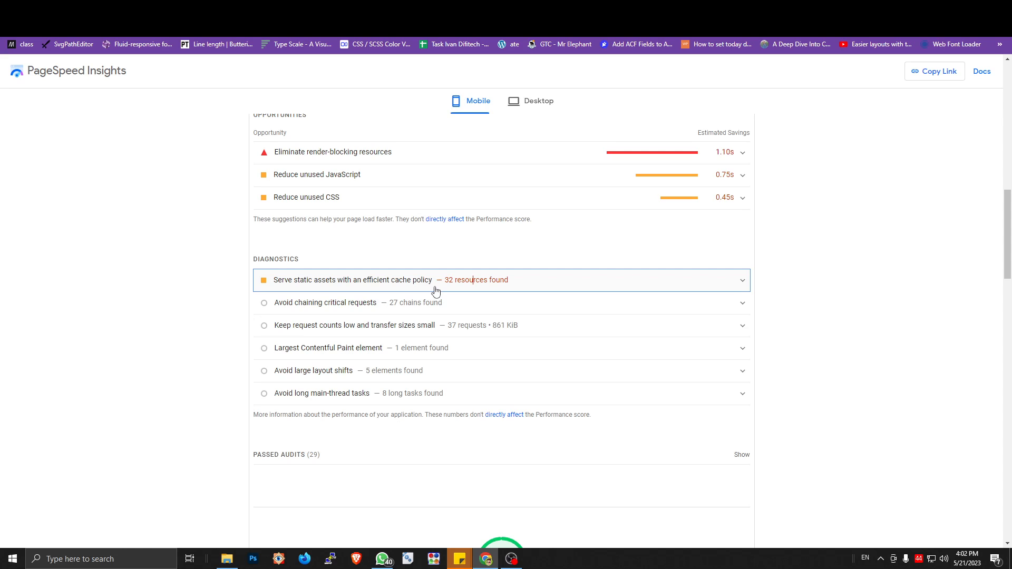
{"action": "left_click", "coordinate": [434, 289]}
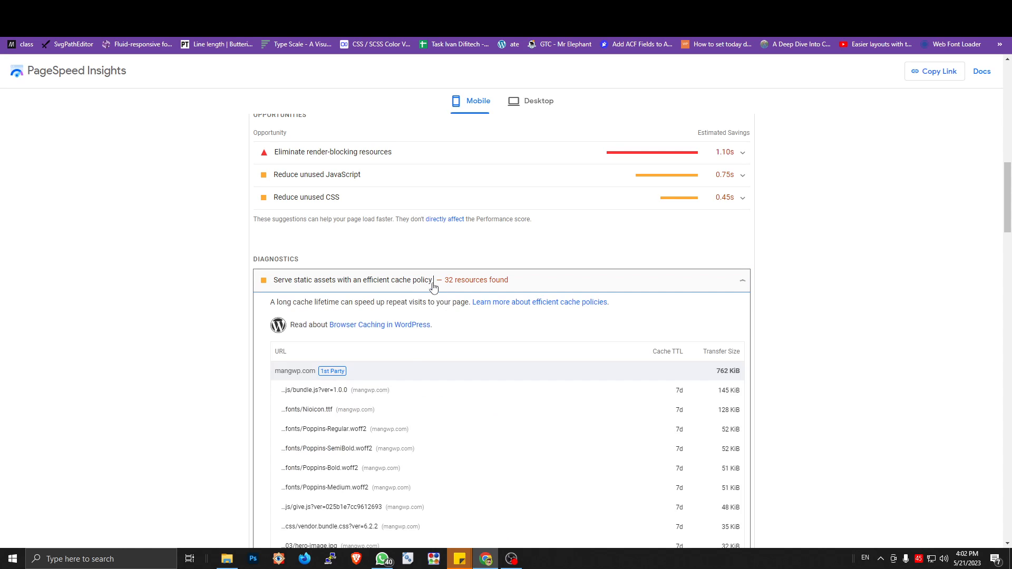
{"action": "left_click", "coordinate": [420, 283]}
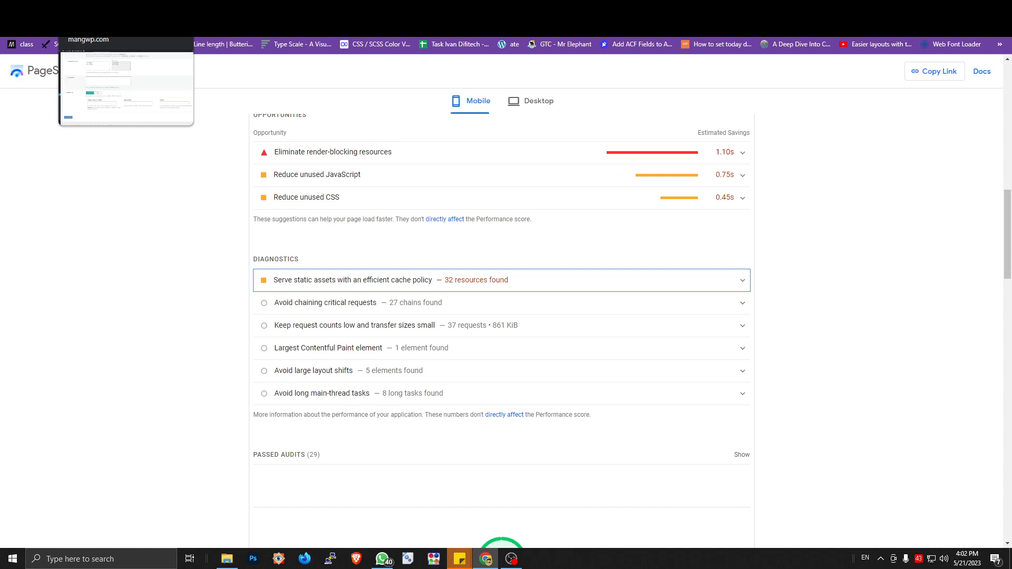
{"action": "left_click", "coordinate": [95, 8]}
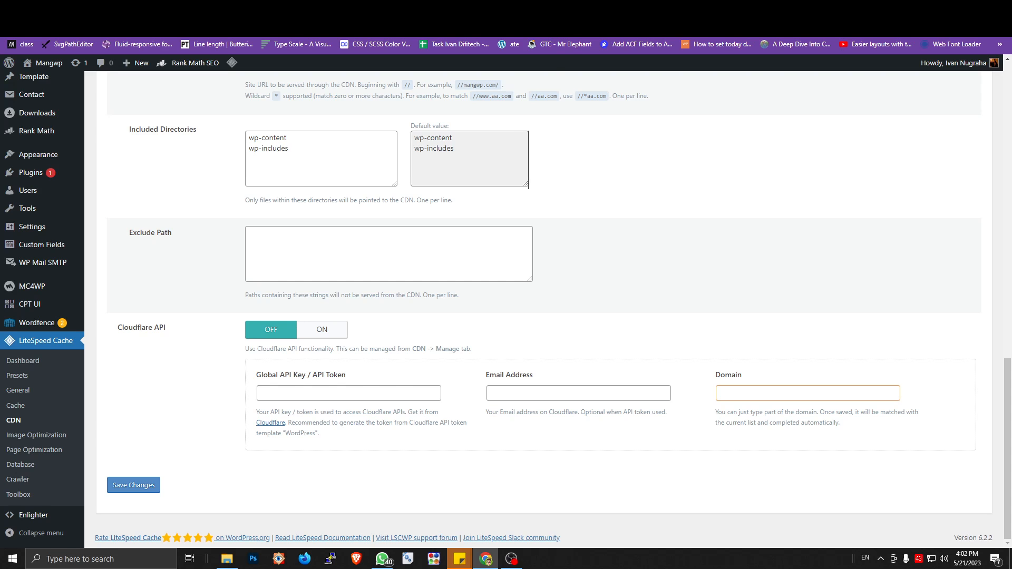
Step: Examine the VPSBasics article's OpenLiteSpeed context code, highlighting max-age=31536000 and the file types woff|woff2|jpg|jpeg|png|css|js
{"action": "left_click", "coordinate": [553, 9]}
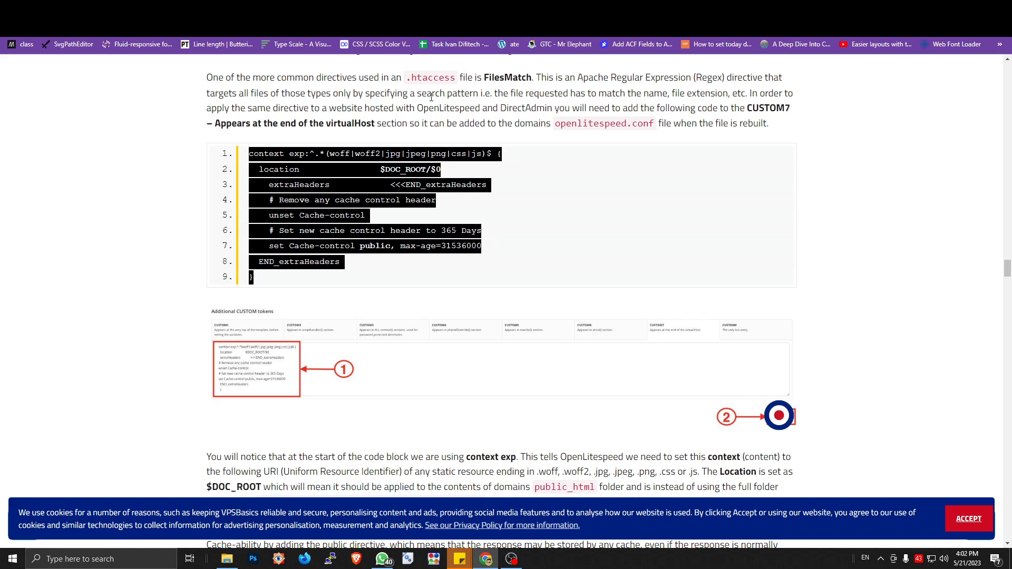
{"action": "left_click", "coordinate": [431, 97]}
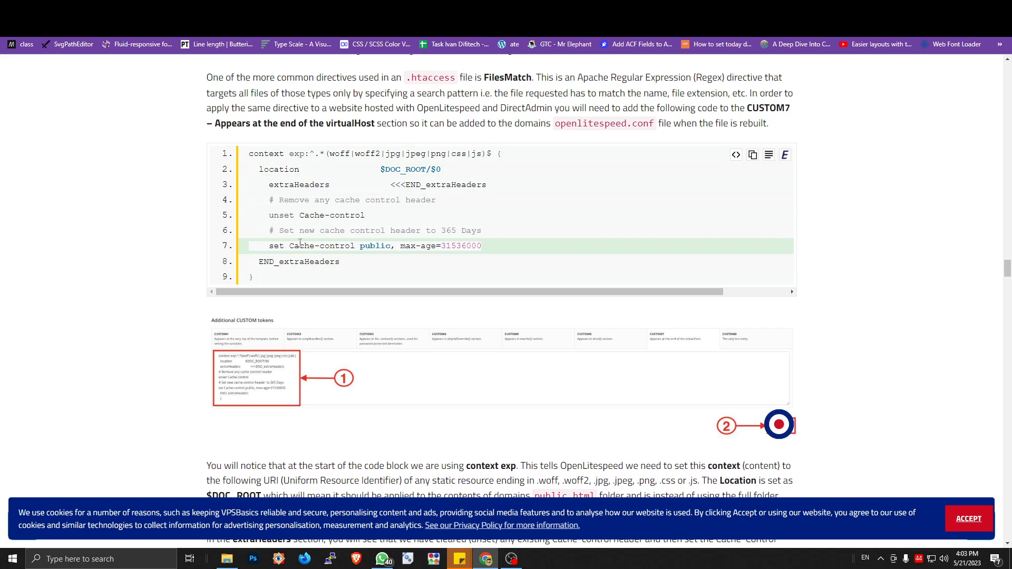
{"action": "left_click_drag", "start_coordinate": [286, 245], "coordinate": [462, 246]}
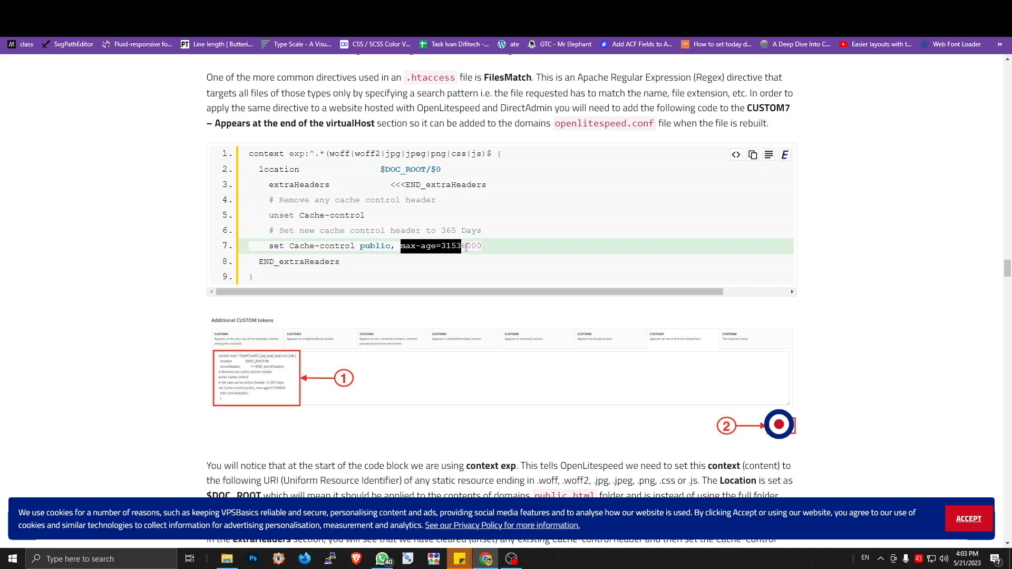
{"action": "left_click", "coordinate": [450, 244]}
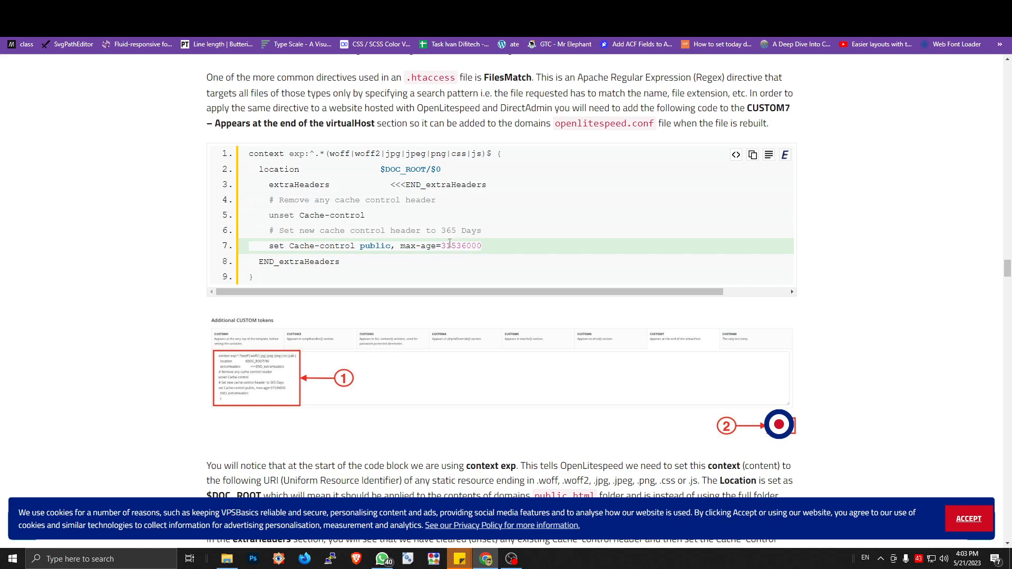
{"action": "left_click_drag", "start_coordinate": [443, 244], "coordinate": [478, 244]}
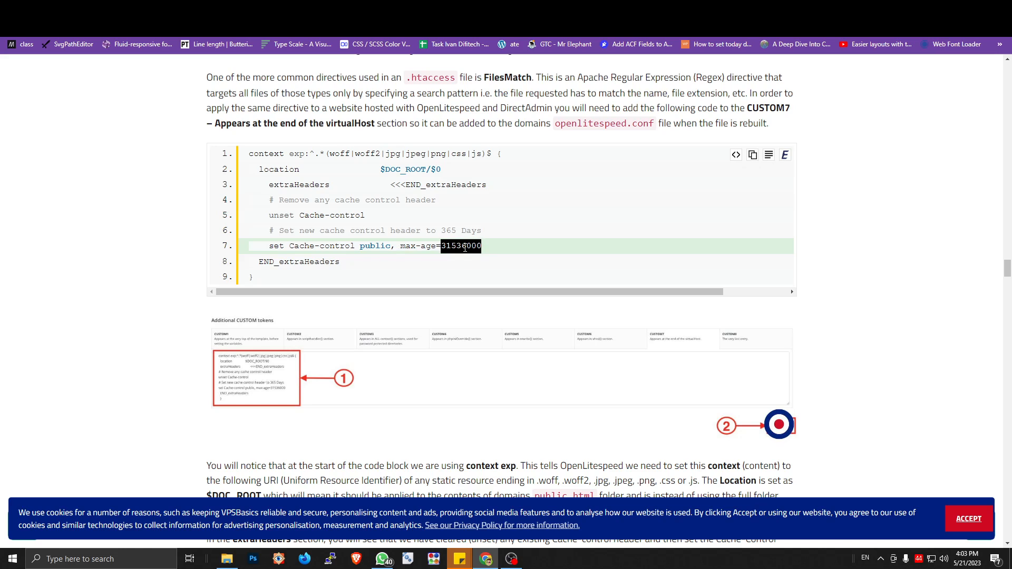
{"action": "left_click_drag", "start_coordinate": [329, 153], "coordinate": [481, 154]}
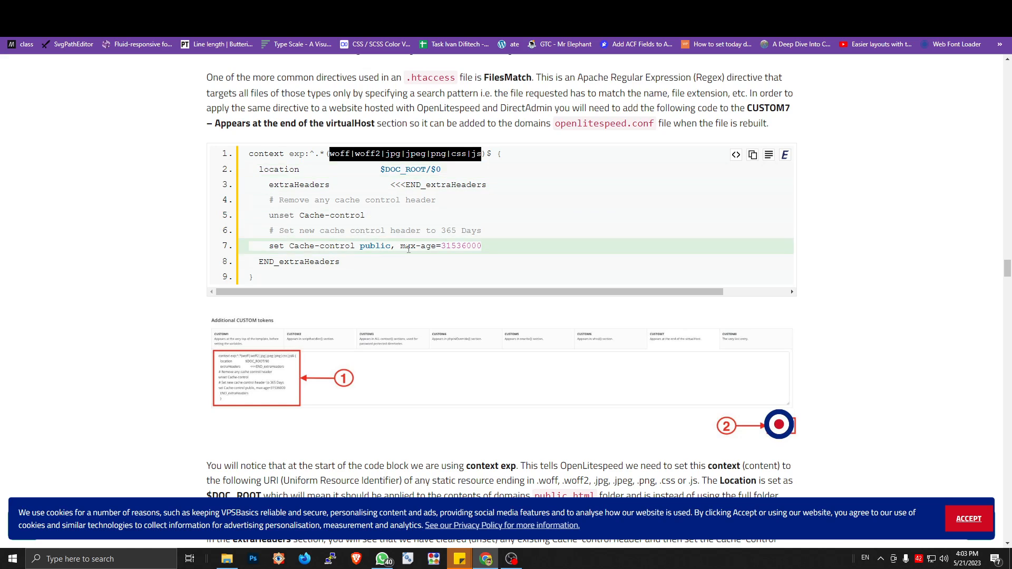
{"action": "left_click", "coordinate": [364, 166]}
{"action": "left_click_drag", "start_coordinate": [329, 154], "coordinate": [482, 155]}
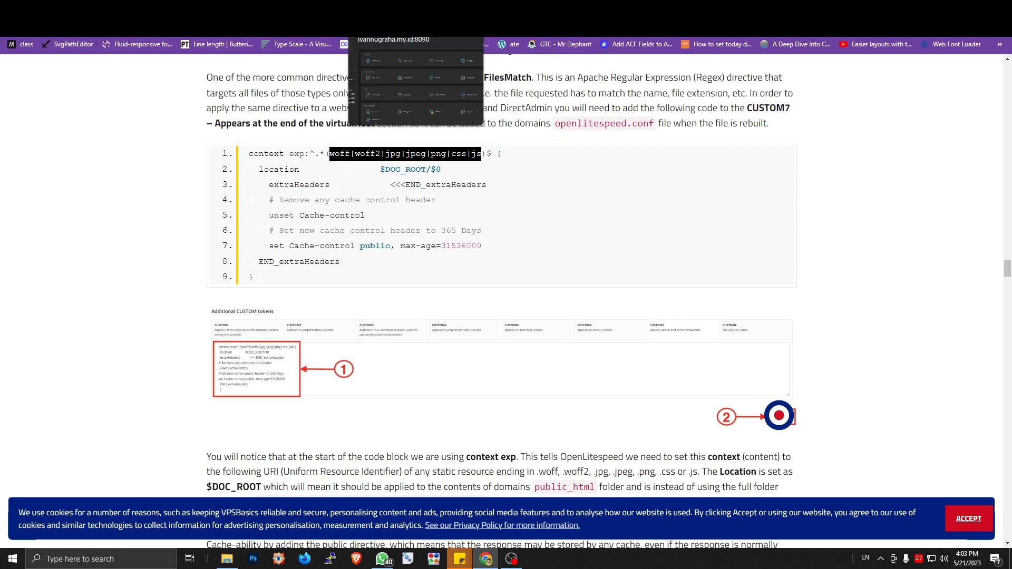
Step: Open mangwp.com's vHost configuration in CyberPanel and place the cursor on the blank line above the vhssl block
{"action": "left_click", "coordinate": [393, 9]}
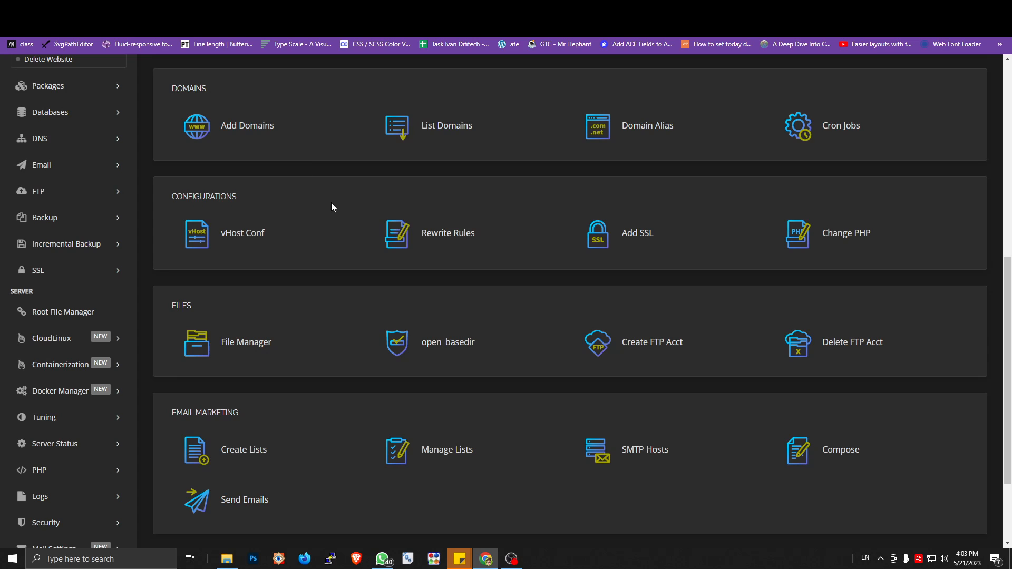
{"action": "left_click", "coordinate": [243, 240]}
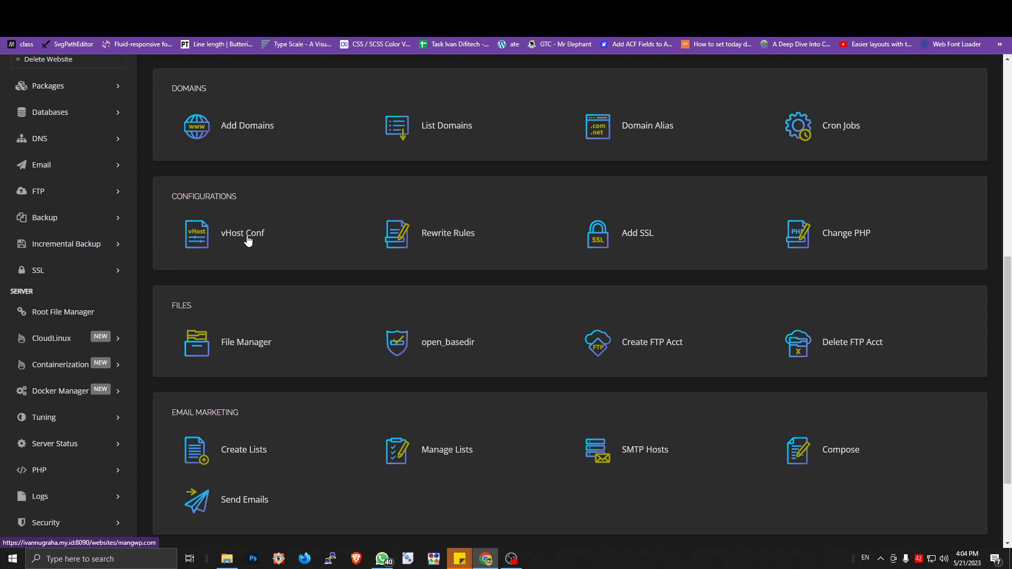
{"action": "scroll", "coordinate": [310, 269], "scroll_direction": "down", "scroll_amount": 3}
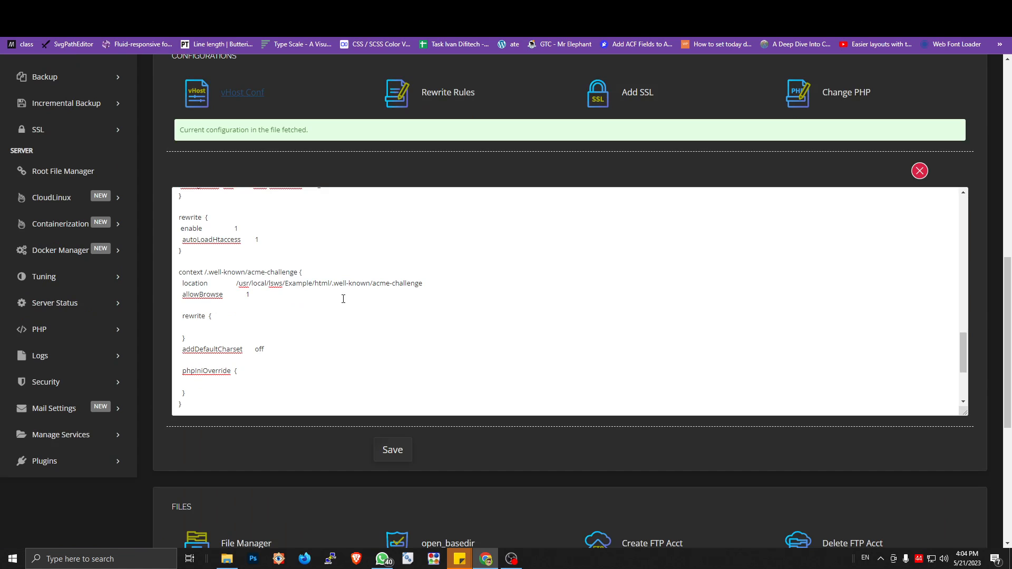
{"action": "scroll", "coordinate": [300, 311], "scroll_direction": "down", "scroll_amount": 3}
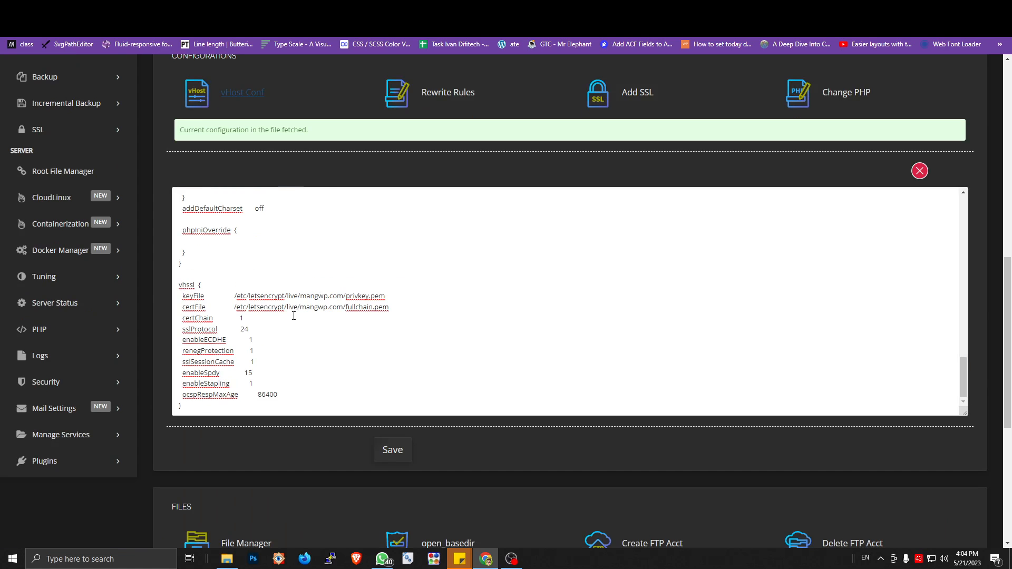
{"action": "left_click", "coordinate": [205, 273]}
Step: Copy the Cache-control context code block from the VPSBasics article
{"action": "key", "text": "ctrl+Tab"}
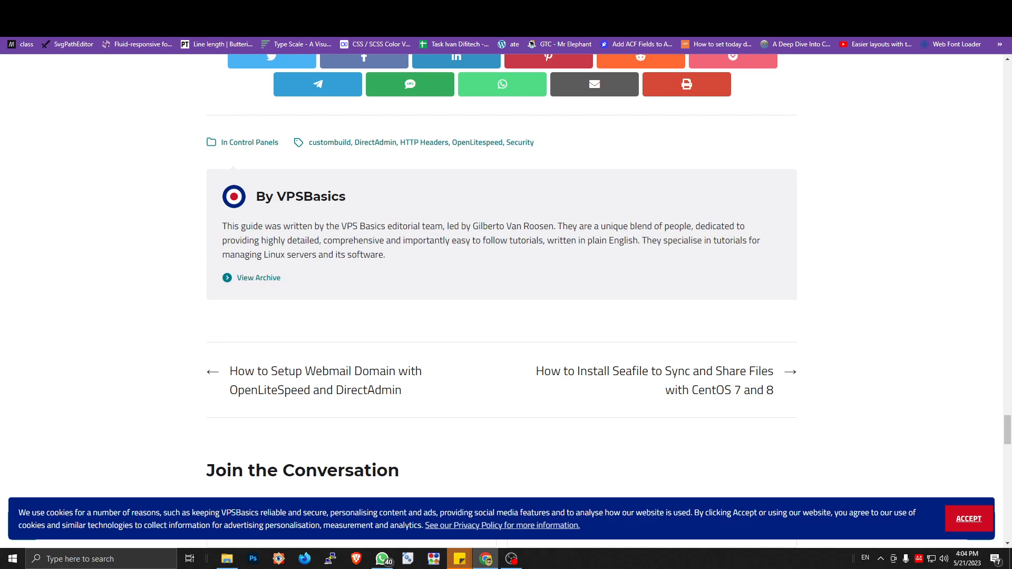
{"action": "key", "text": "ctrl+Tab"}
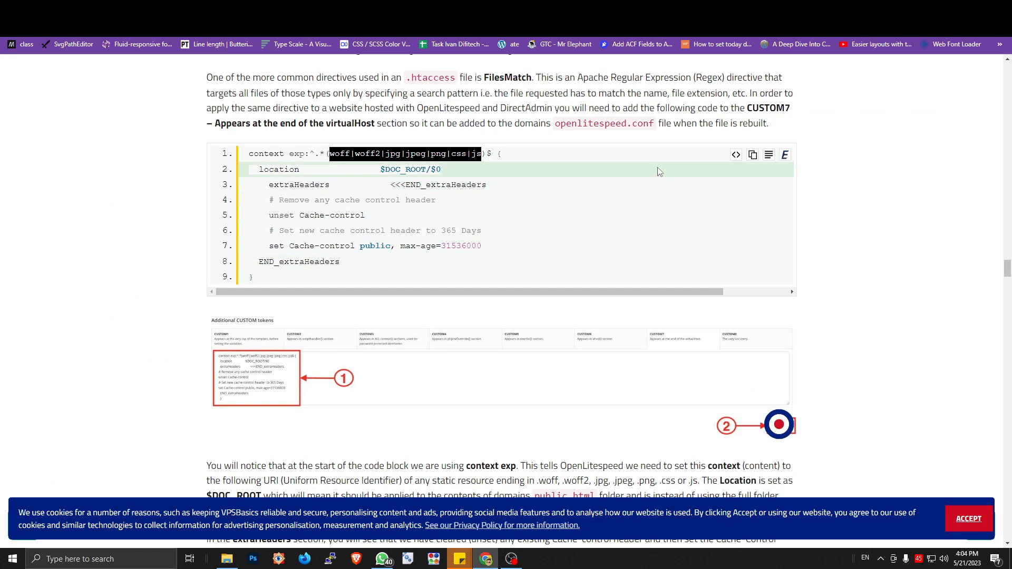
{"action": "left_click", "coordinate": [752, 155]}
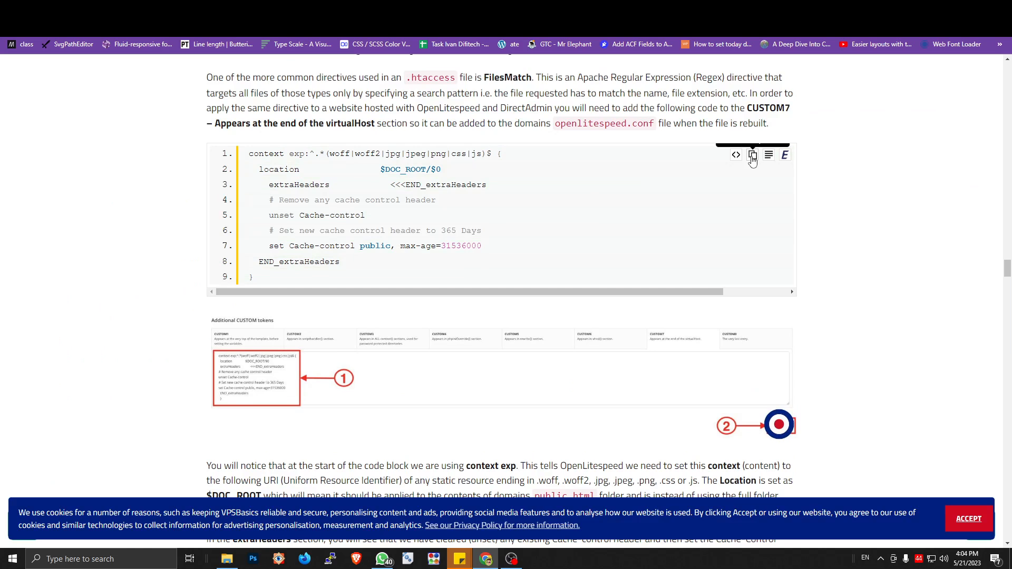
Step: Paste the copied context block between the acme-challenge context and the vhssl block of the vHost configuration, followed by a blank line
{"action": "scroll", "coordinate": [751, 162], "scroll_direction": "down", "scroll_amount": 1}
{"action": "key", "text": "ctrl+Tab"}
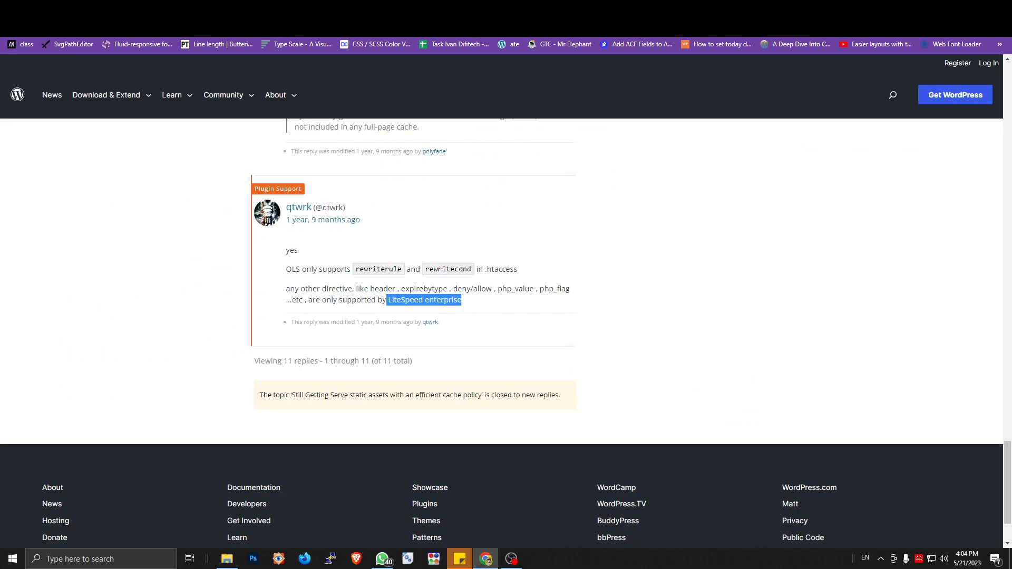
{"action": "key", "text": "ctrl+Tab"}
{"action": "left_click", "coordinate": [196, 268]}
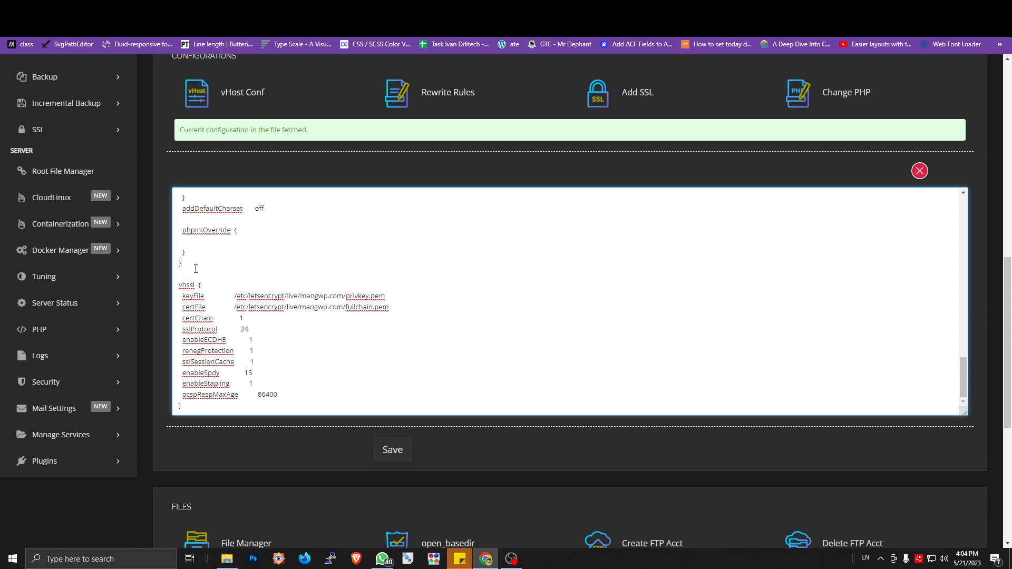
{"action": "key", "text": "ctrl+v"}
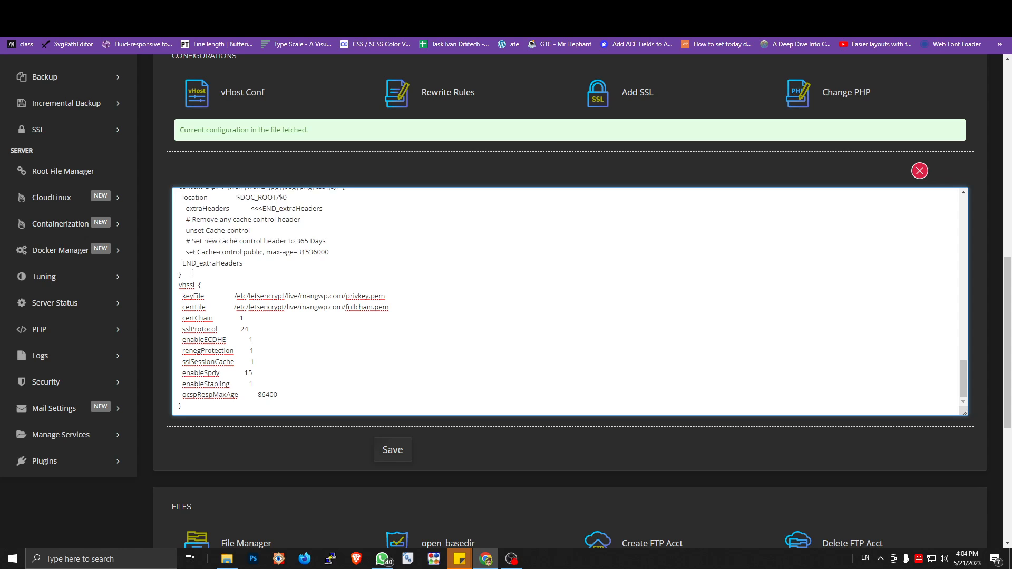
{"action": "key", "text": "Return"}
Step: Delete the comment lines "# Remove any cache control header" and "# Set new cache control header to 365 Days" from the pasted context
{"action": "scroll", "coordinate": [268, 254], "scroll_direction": "up", "scroll_amount": 3}
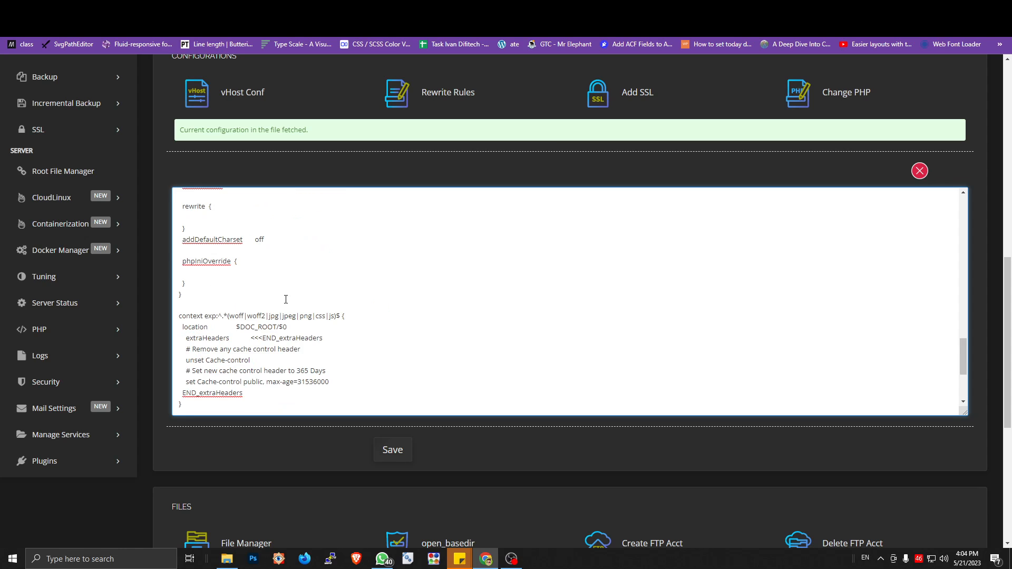
{"action": "triple_click", "coordinate": [279, 349]}
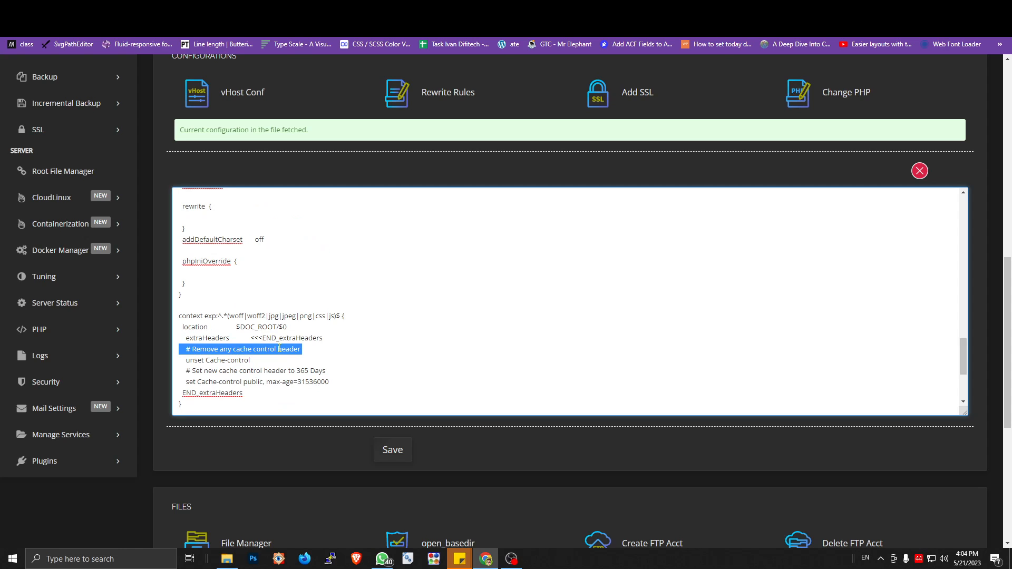
{"action": "key", "text": "BackSpace"}
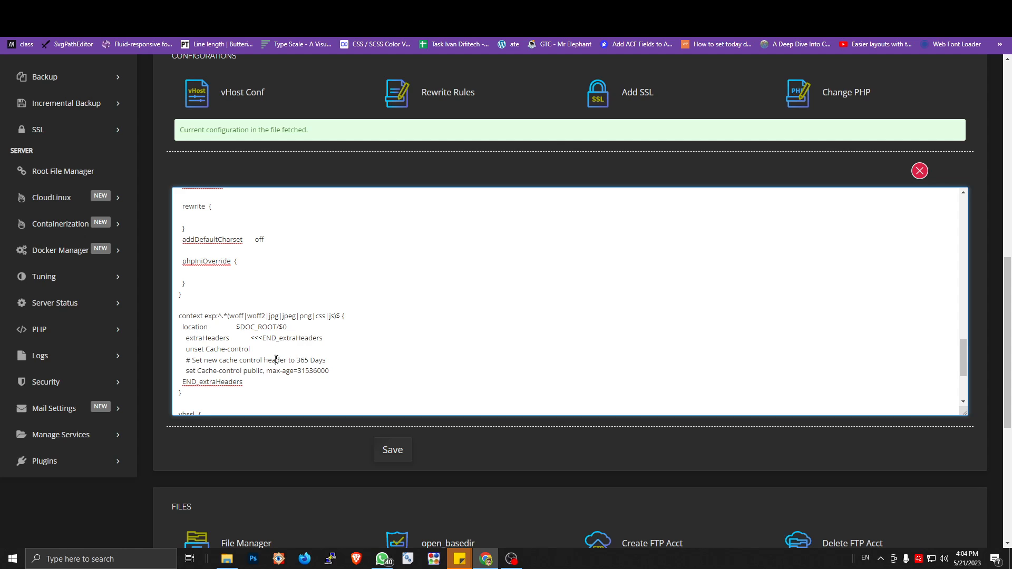
{"action": "triple_click", "coordinate": [301, 361]}
{"action": "key", "text": "BackSpace"}
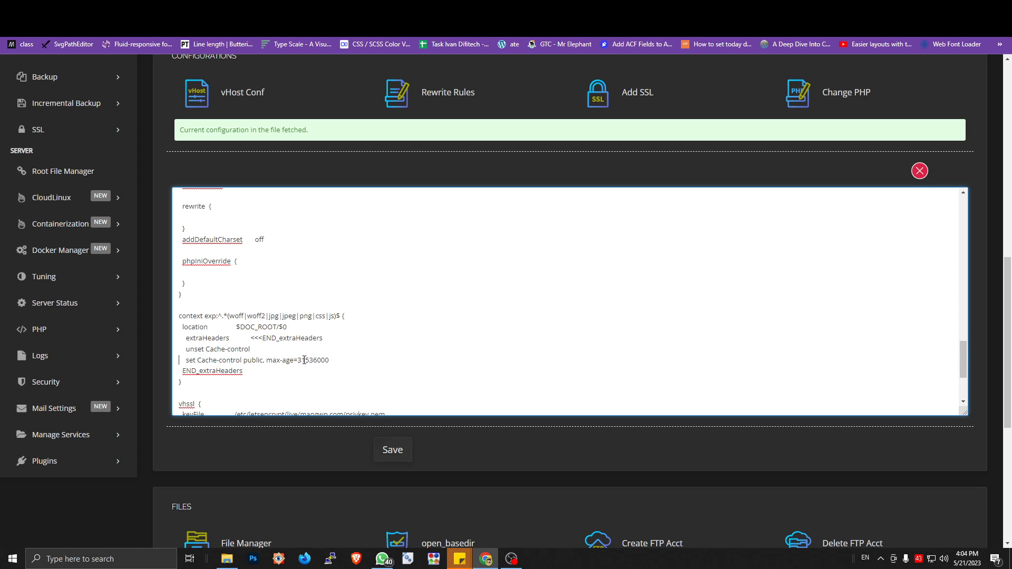
Step: Compare the context's max-age value with the HTTP caching guide for static resources, highlighting 31536000 in its duration explanation
{"action": "left_click_drag", "start_coordinate": [297, 360], "coordinate": [330, 361]}
{"action": "left_click", "coordinate": [335, 360]}
{"action": "double_click", "coordinate": [308, 360]}
{"action": "left_click", "coordinate": [692, 8]}
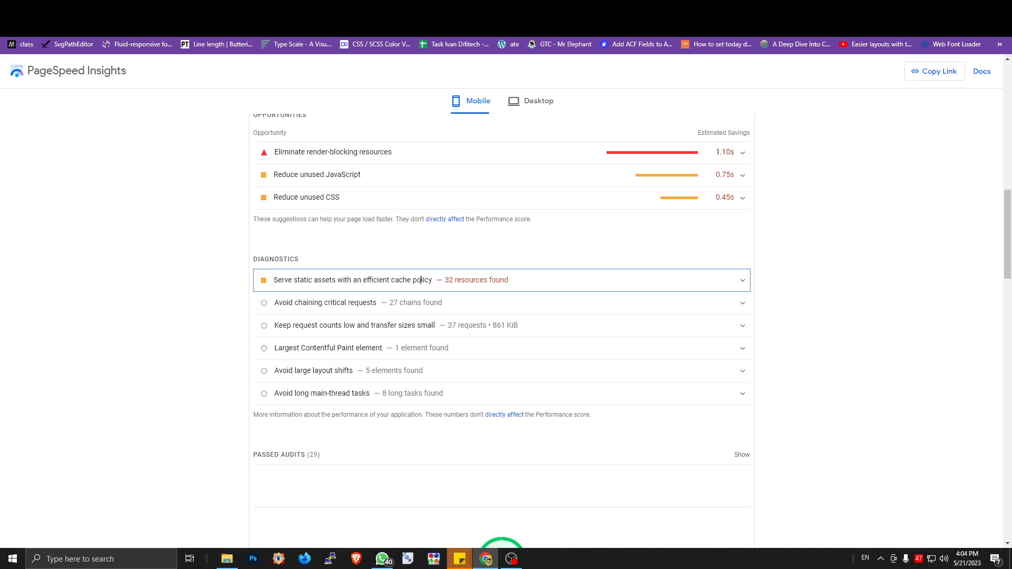
{"action": "left_click", "coordinate": [737, 9]}
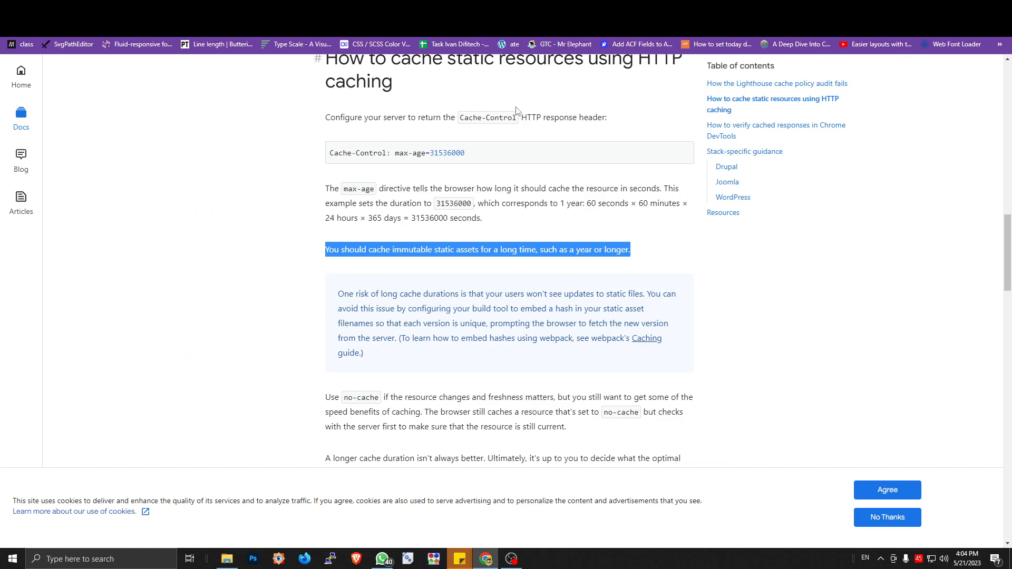
{"action": "scroll", "coordinate": [487, 158], "scroll_direction": "up", "scroll_amount": 3}
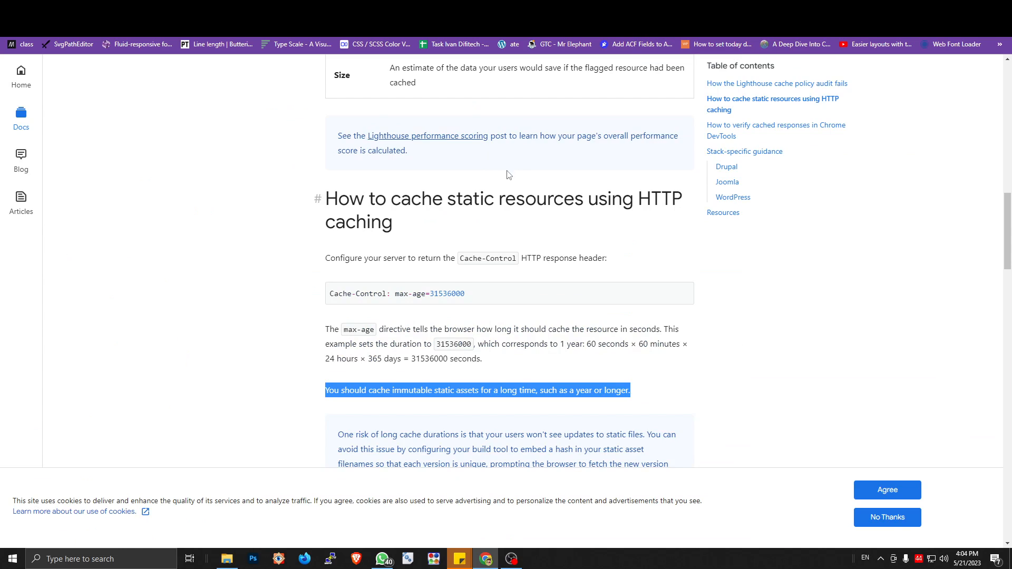
{"action": "left_click", "coordinate": [462, 389]}
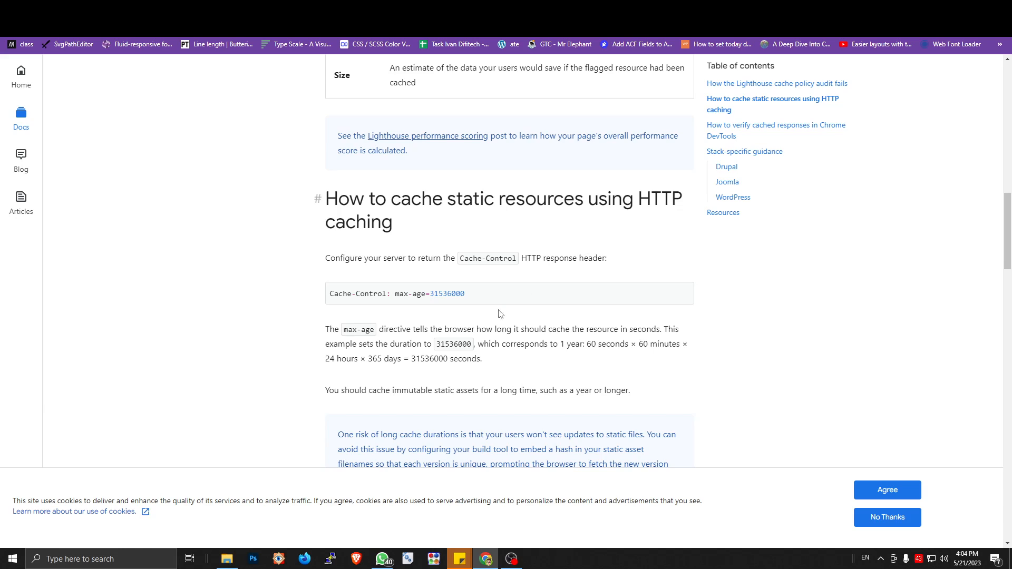
{"action": "left_click_drag", "start_coordinate": [449, 359], "coordinate": [413, 359]}
{"action": "key", "text": "ctrl+c"}
{"action": "left_click", "coordinate": [429, 360]}
{"action": "left_click_drag", "start_coordinate": [420, 359], "coordinate": [433, 359]}
{"action": "left_click_drag", "start_coordinate": [449, 358], "coordinate": [410, 359]}
{"action": "left_click", "coordinate": [423, 359]}
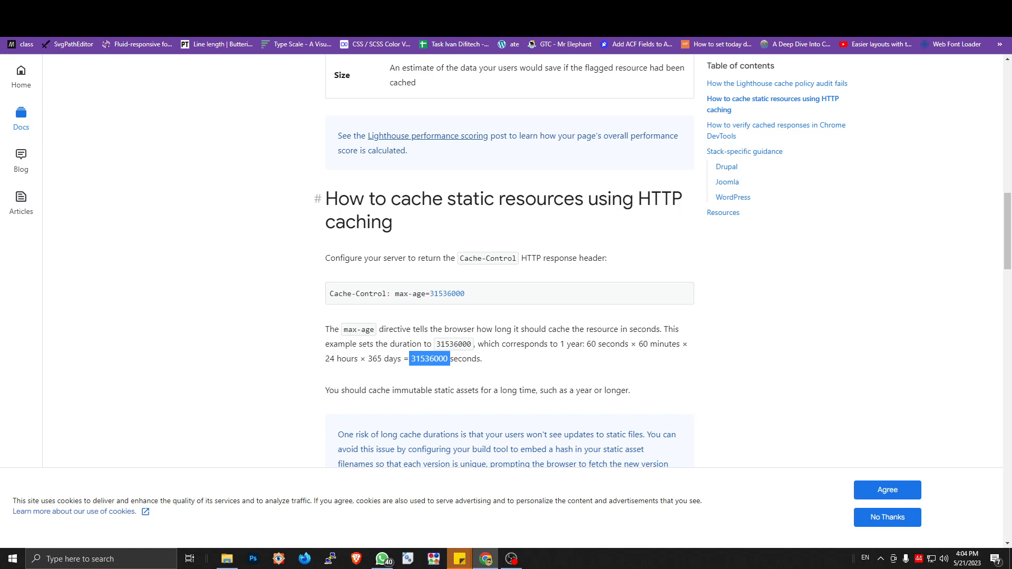
Step: Re-enter 31536000 as the Cache-control max-age in the vHost context and save the configuration
{"action": "left_click", "coordinate": [317, 10]}
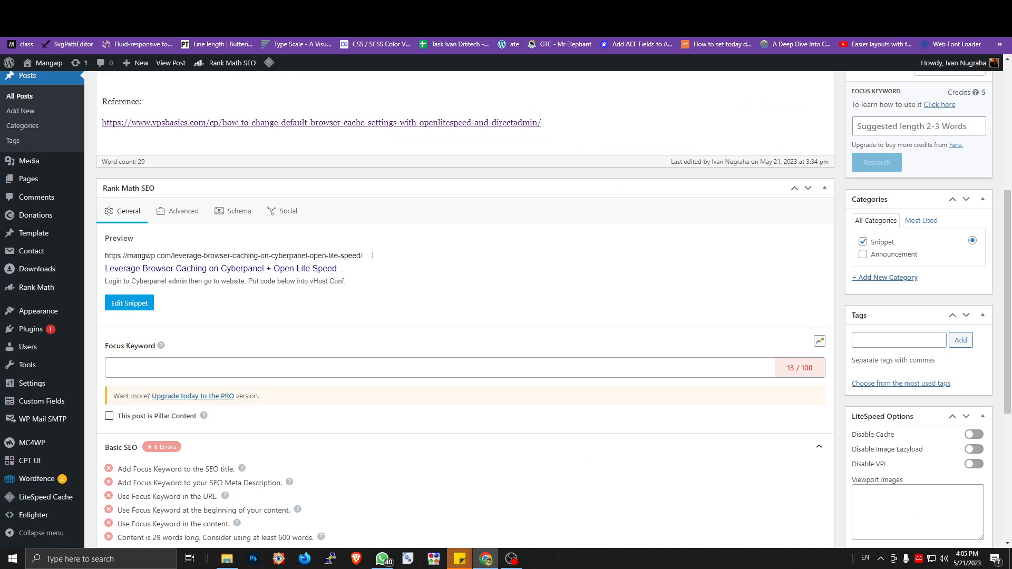
{"action": "left_click", "coordinate": [379, 10]}
{"action": "left_click", "coordinate": [315, 316]}
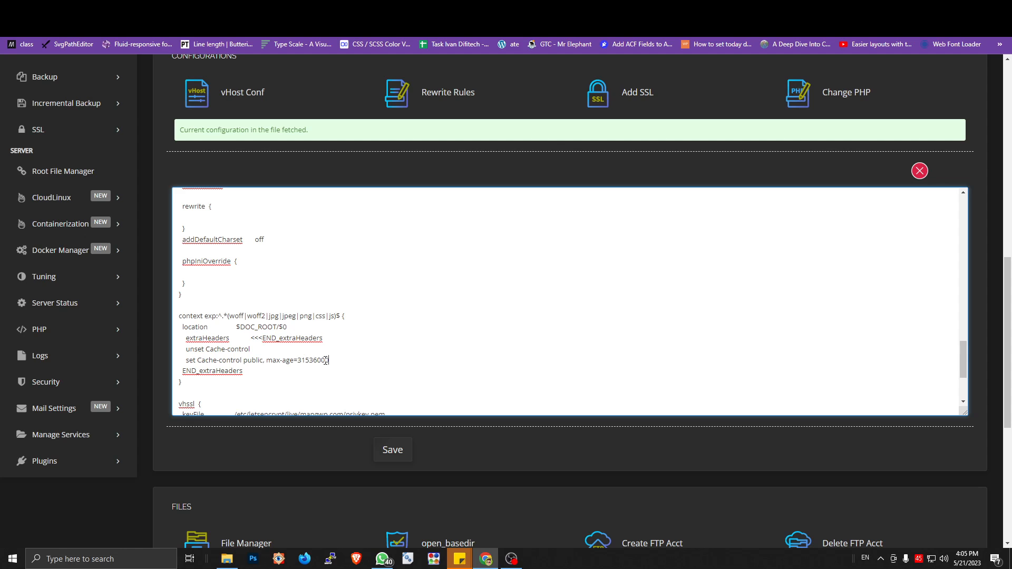
{"action": "left_click_drag", "start_coordinate": [330, 360], "coordinate": [298, 361]}
{"action": "key", "text": "ctrl+v"}
{"action": "left_click", "coordinate": [302, 361]}
{"action": "key", "text": "BackSpace"}
{"action": "key", "text": "BackSpace"}
{"action": "key", "text": "BackSpace"}
{"action": "type", "text": "3"}
{"action": "left_click", "coordinate": [385, 452]}
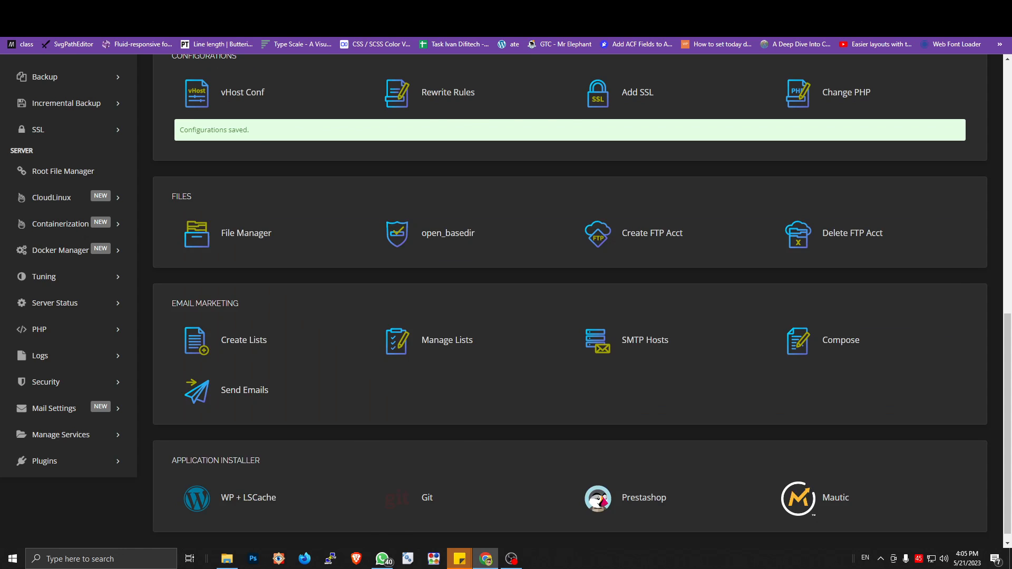
{"action": "left_click", "coordinate": [330, 9]}
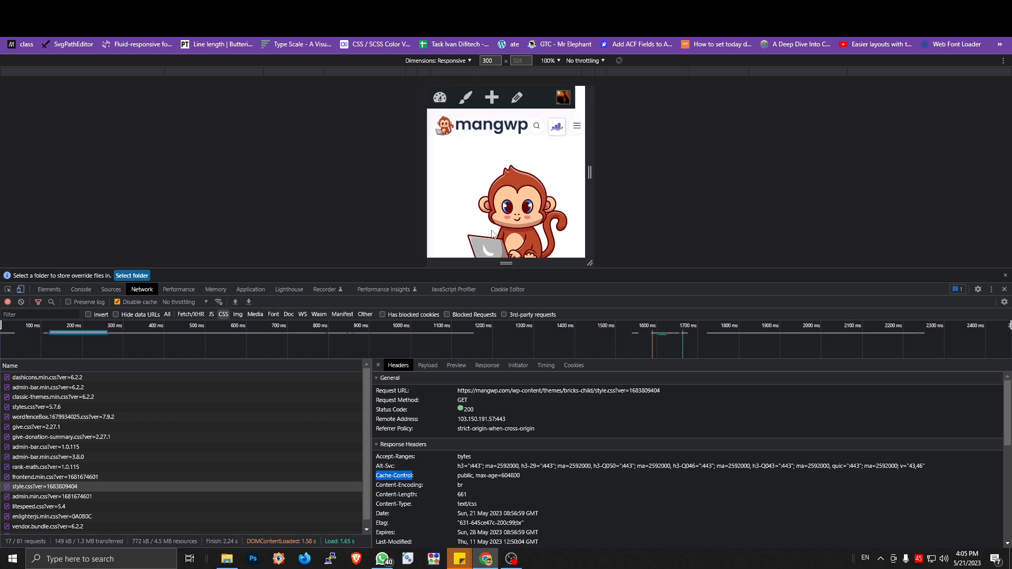
{"action": "left_click", "coordinate": [519, 476]}
{"action": "left_click_drag", "start_coordinate": [508, 476], "coordinate": [511, 477]}
{"action": "key", "text": "ctrl+r"}
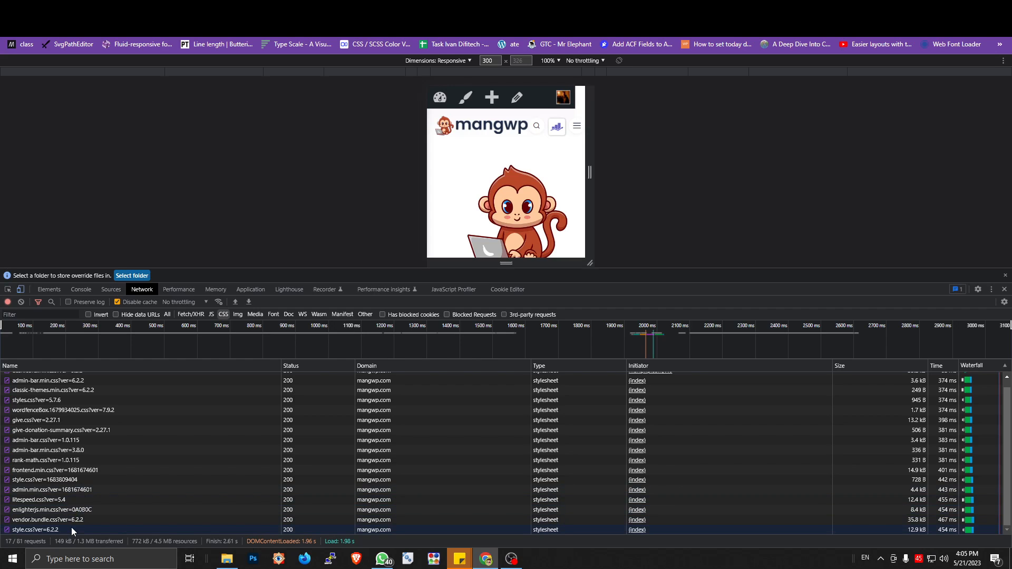
{"action": "left_click", "coordinate": [126, 479]}
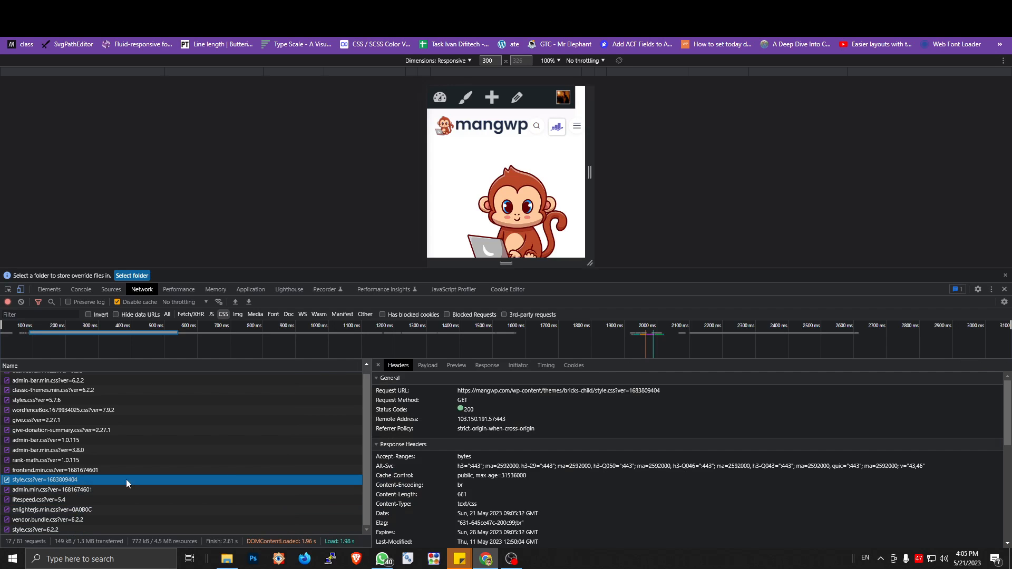
{"action": "left_click_drag", "start_coordinate": [501, 477], "coordinate": [525, 479]}
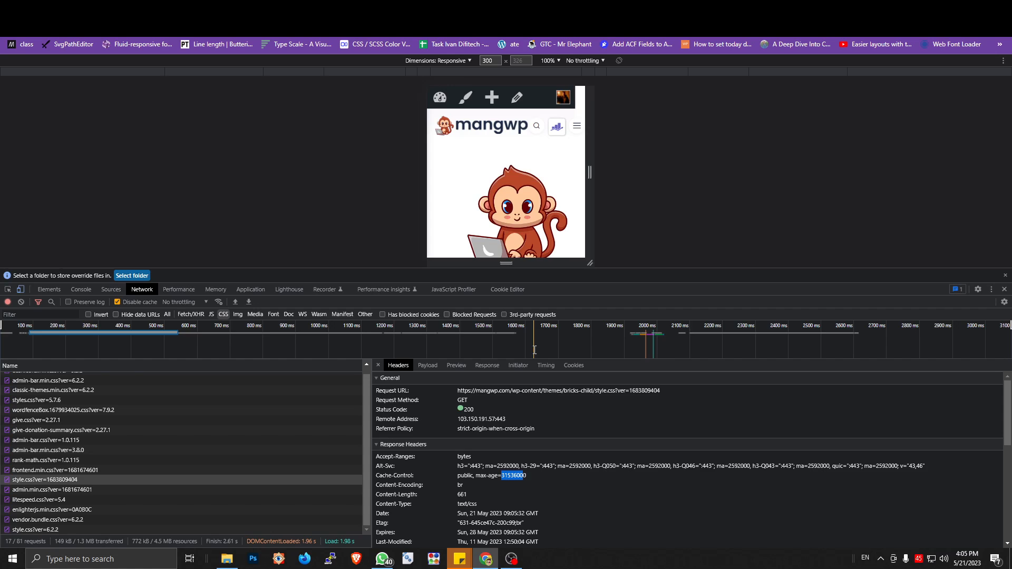
Step: Clear the old Lighthouse report, run a new mobile analysis of mangwp.com, and examine its Diagnostics section
{"action": "left_click", "coordinate": [296, 290]}
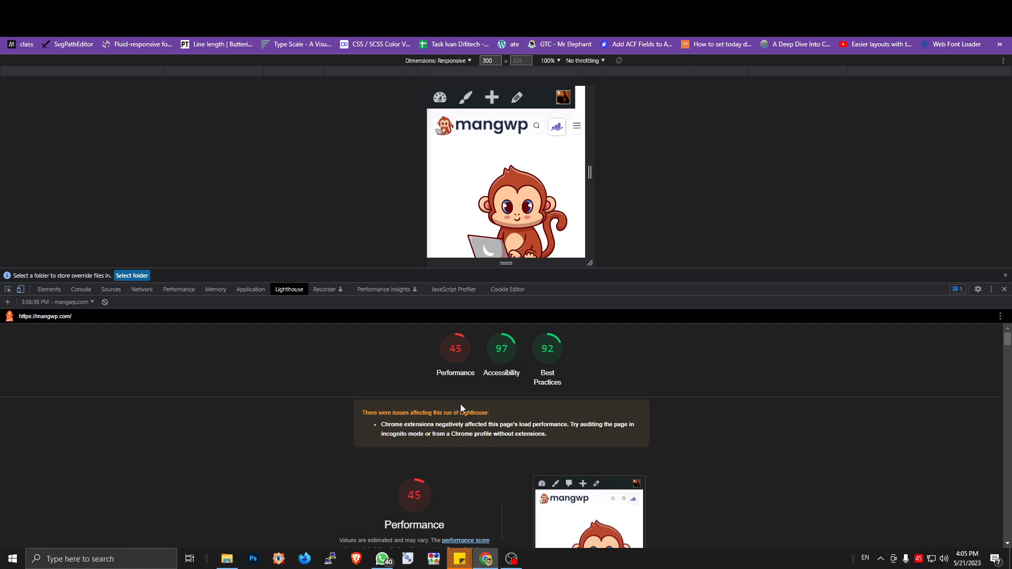
{"action": "left_click", "coordinate": [105, 303]}
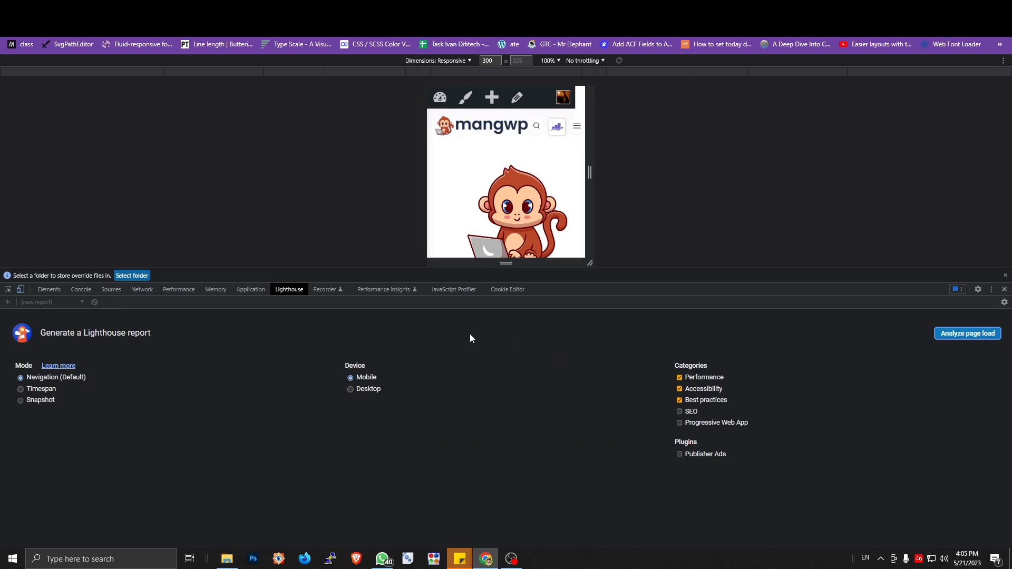
{"action": "left_click", "coordinate": [964, 333]}
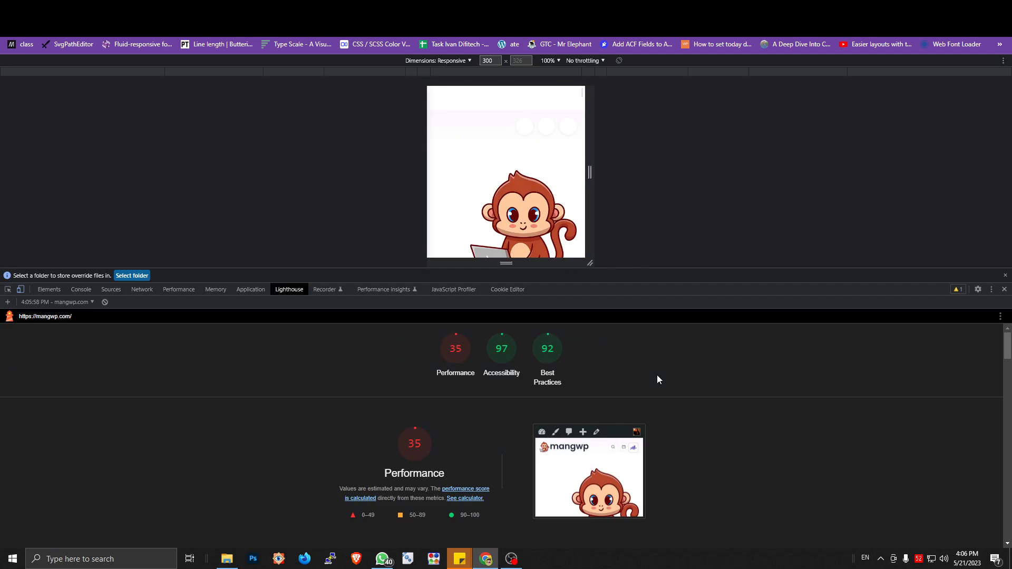
{"action": "scroll", "coordinate": [658, 382], "scroll_direction": "down", "scroll_amount": 3}
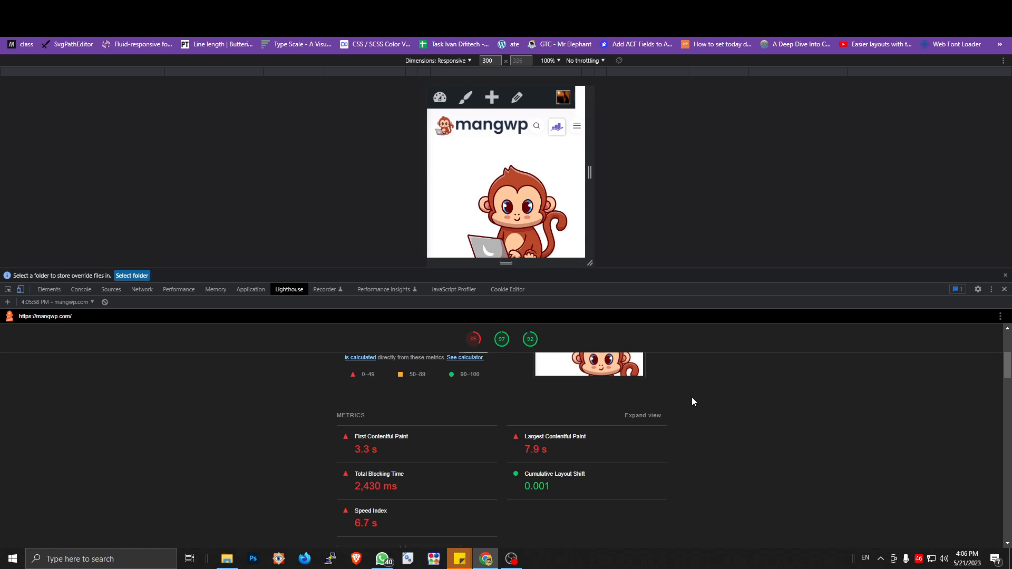
{"action": "scroll", "coordinate": [693, 402], "scroll_direction": "down", "scroll_amount": 8}
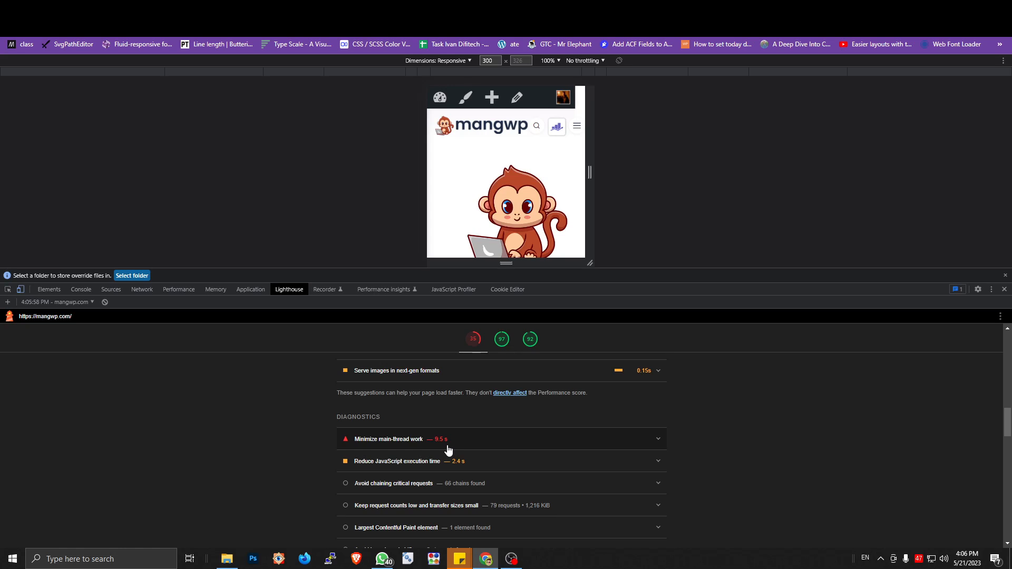
{"action": "scroll", "coordinate": [448, 449], "scroll_direction": "down", "scroll_amount": 3}
Step: Review the Diagnostics section of the existing PageSpeed Insights report, including the static assets cache policy audit
{"action": "left_click", "coordinate": [622, 8]}
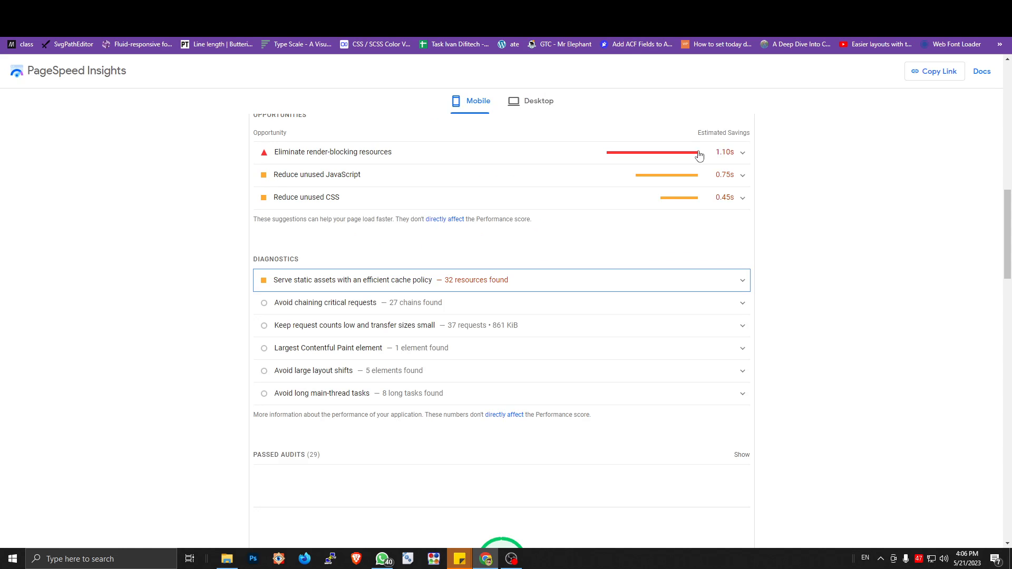
{"action": "left_click", "coordinate": [828, 206]}
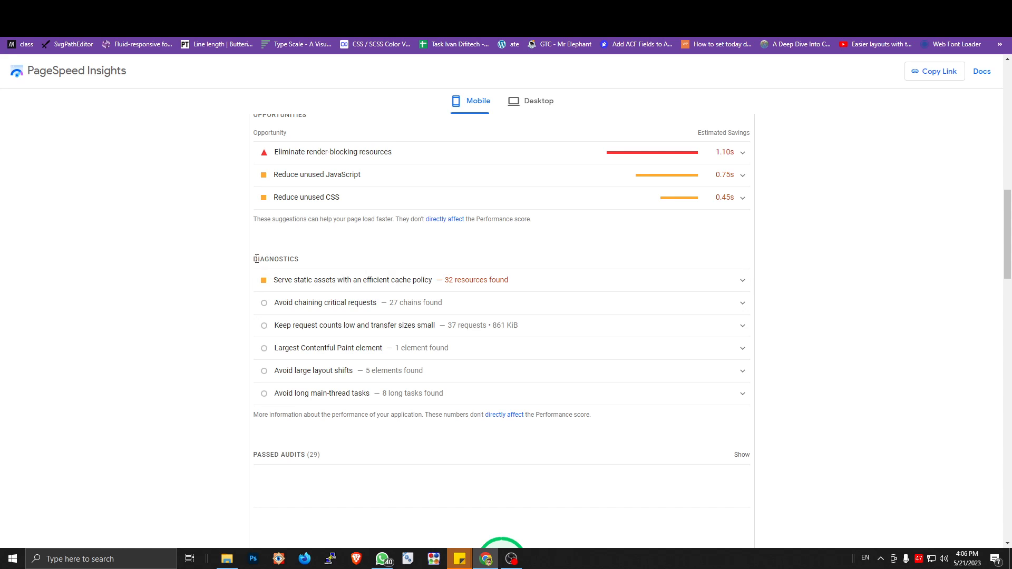
{"action": "left_click_drag", "start_coordinate": [253, 259], "coordinate": [294, 259]}
{"action": "left_click", "coordinate": [301, 262]}
{"action": "scroll", "coordinate": [300, 262], "scroll_direction": "up", "scroll_amount": 14}
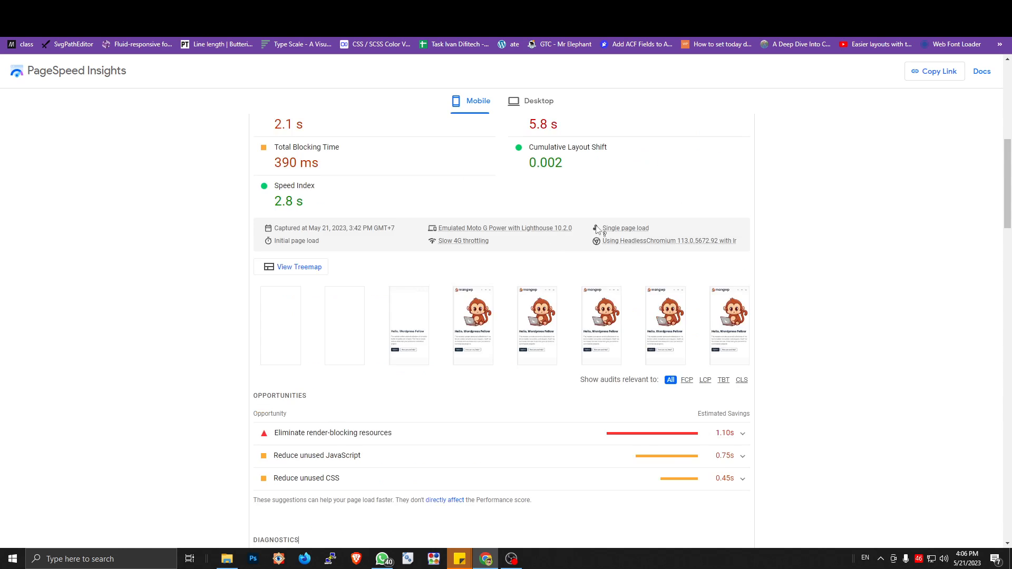
{"action": "left_click", "coordinate": [716, 135]}
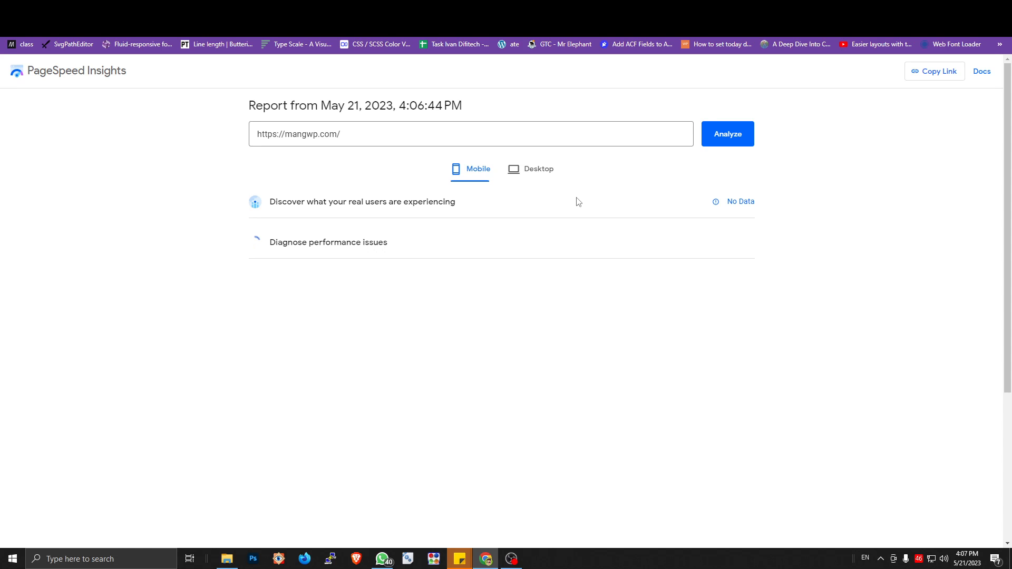
{"action": "scroll", "coordinate": [764, 279], "scroll_direction": "down", "scroll_amount": 15}
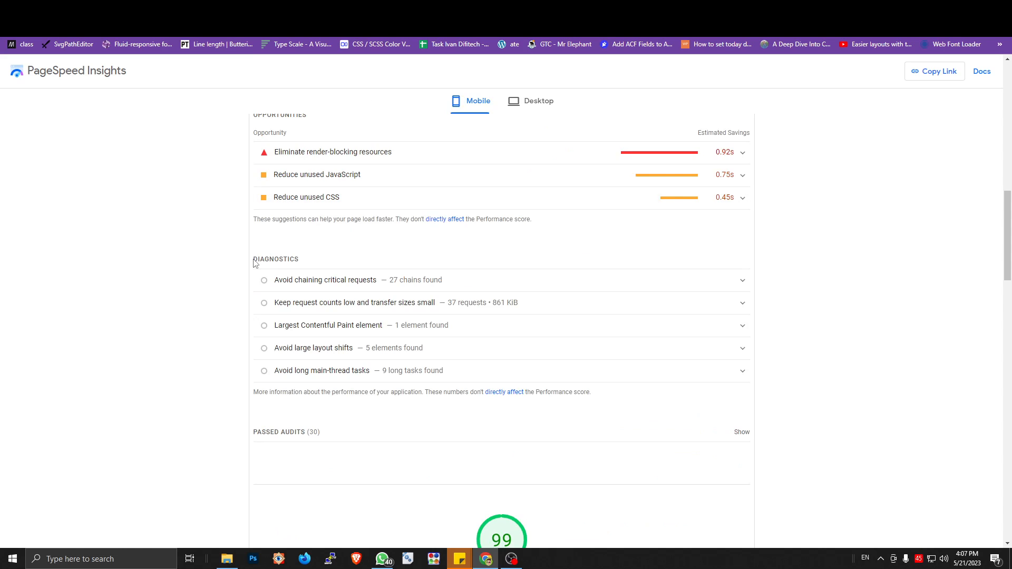
{"action": "left_click_drag", "start_coordinate": [253, 259], "coordinate": [311, 262]}
{"action": "scroll", "coordinate": [350, 284], "scroll_direction": "down", "scroll_amount": 3}
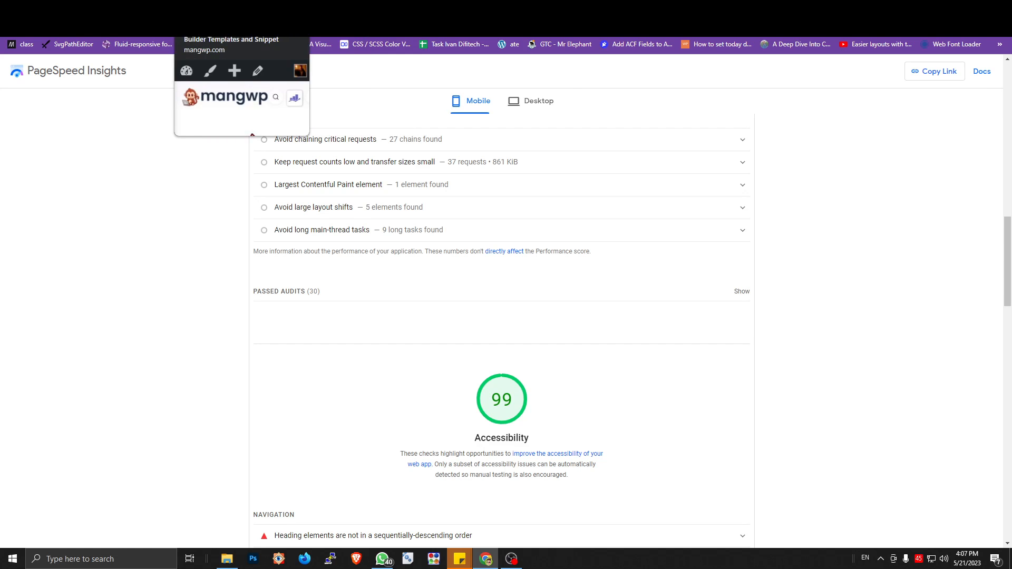
Step: Return to the mangwp.com homepage, close the developer tools, and look over the page
{"action": "left_click", "coordinate": [216, 8]}
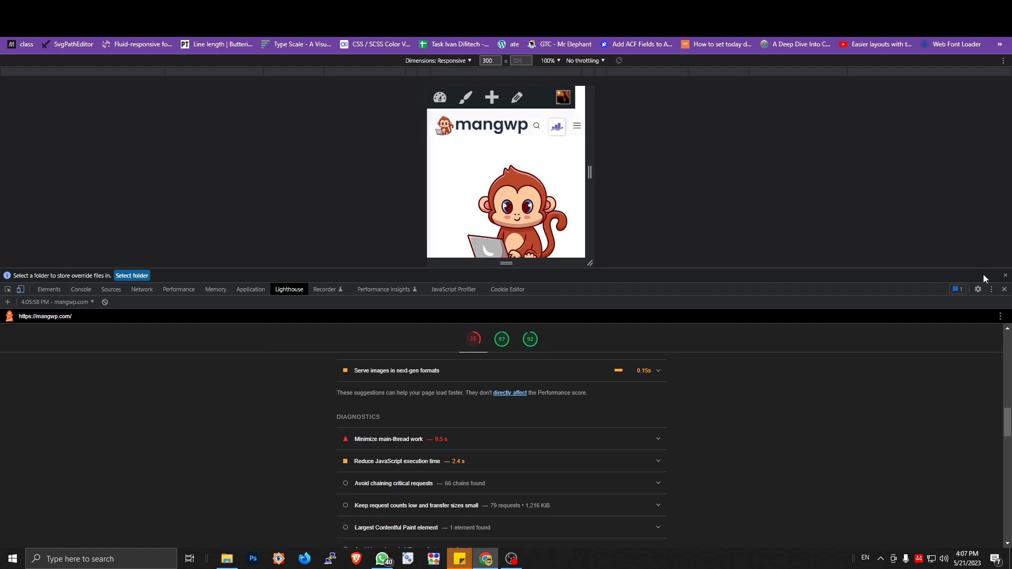
{"action": "left_click", "coordinate": [1003, 290]}
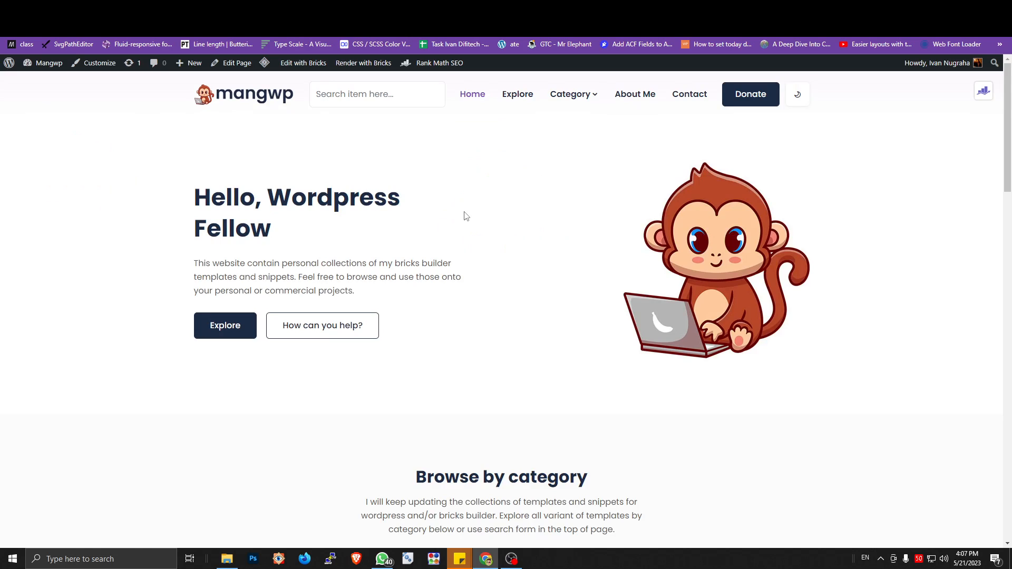
{"action": "scroll", "coordinate": [466, 216], "scroll_direction": "down", "scroll_amount": 8}
{"action": "scroll", "coordinate": [448, 212], "scroll_direction": "up", "scroll_amount": 8}
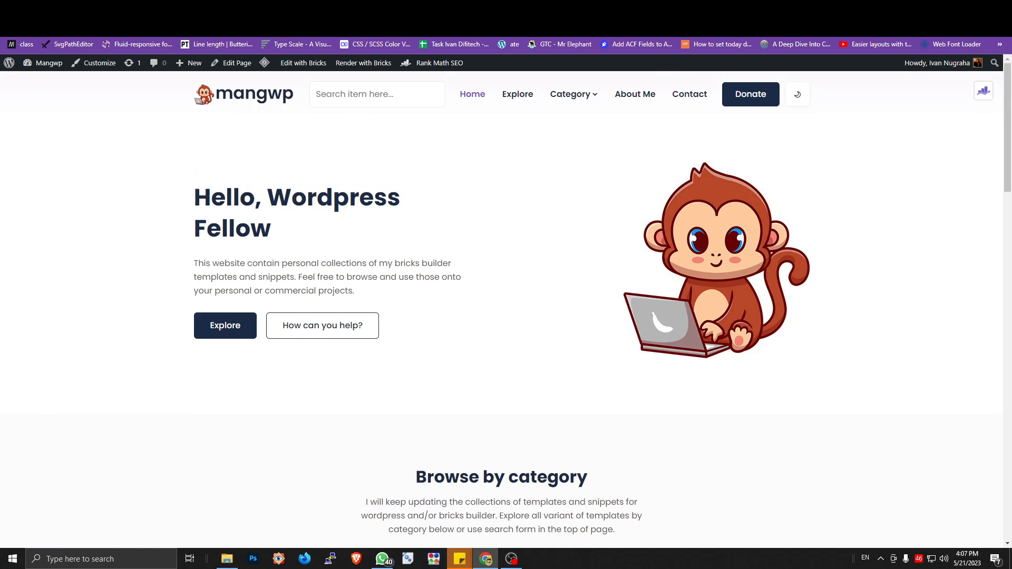